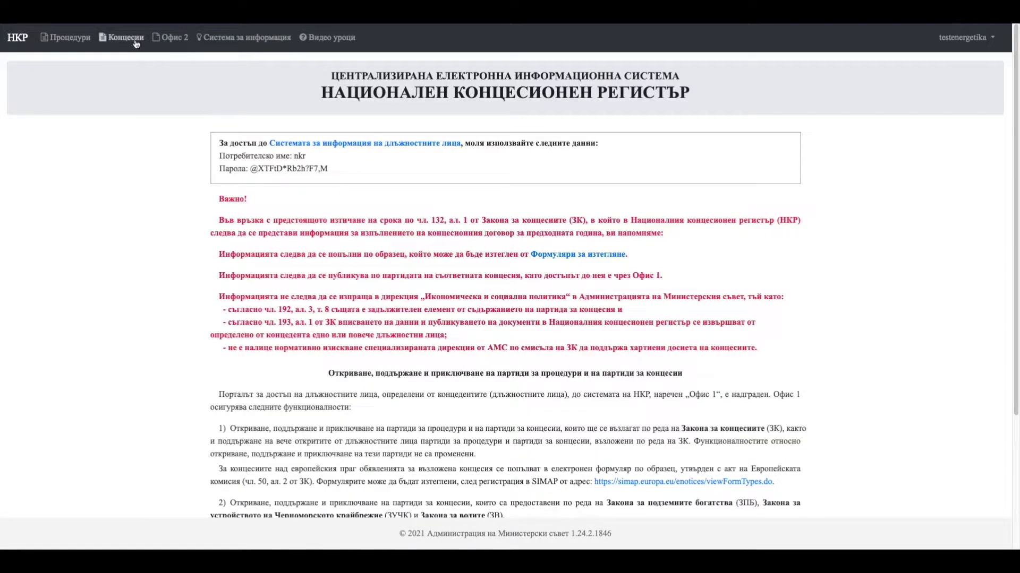
Step: Create and save a new record for a granted concession and open its form for filling in
click(136, 43)
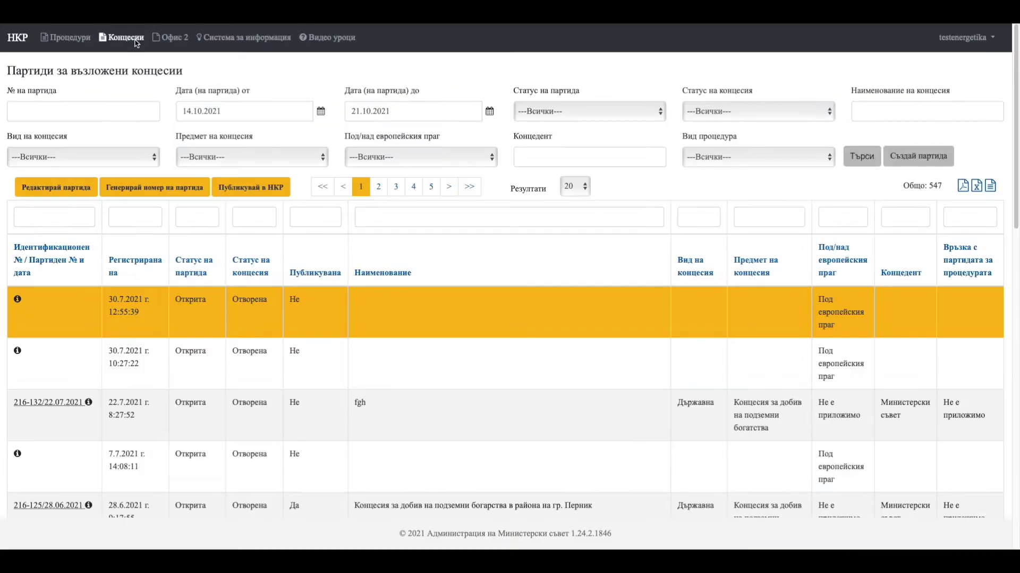
click(931, 163)
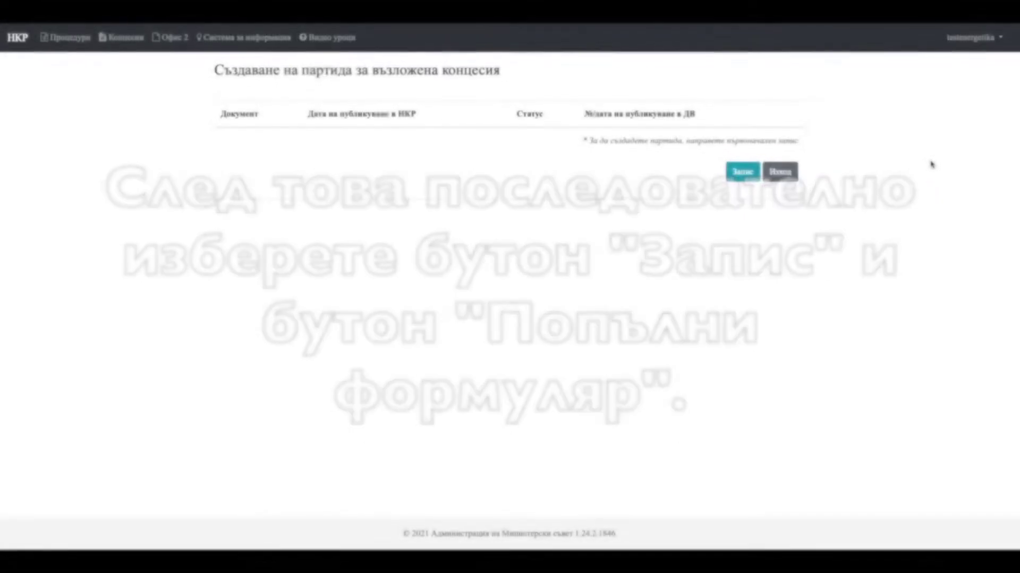
click(734, 180)
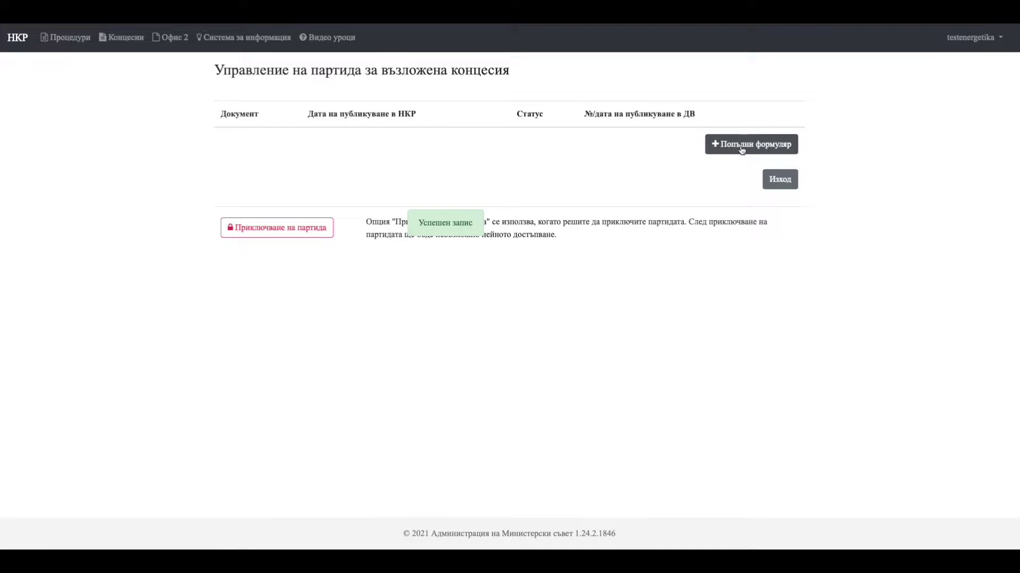
click(741, 150)
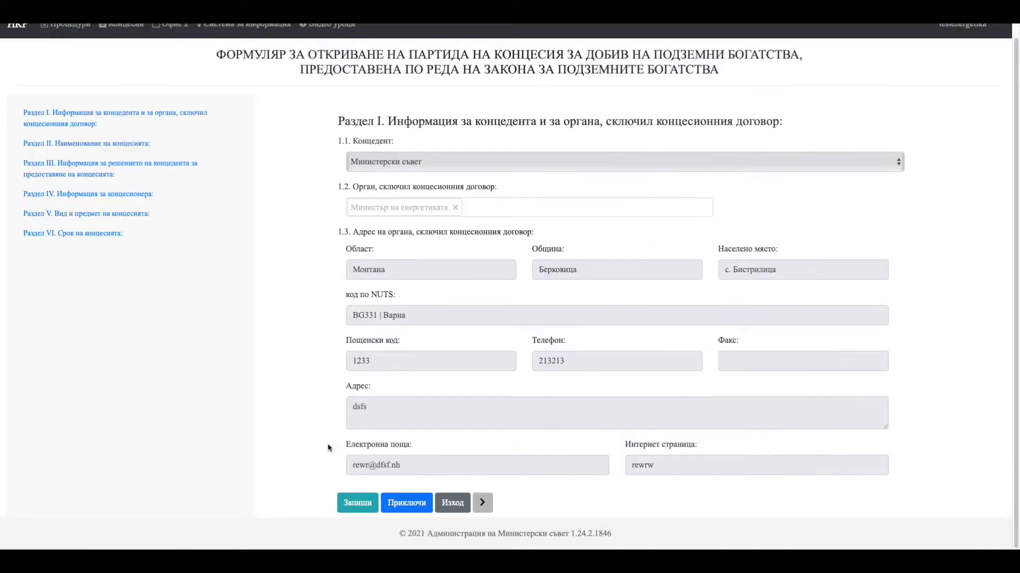
Step: Save section I of the form, and enter and save "Тест" as the concession name in section II
click(355, 507)
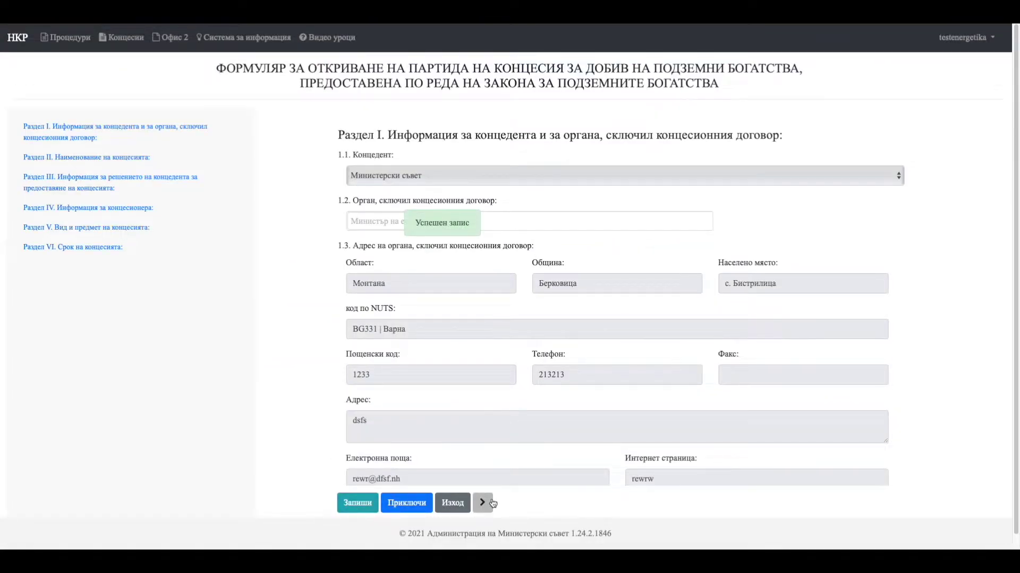
click(489, 503)
click(485, 168)
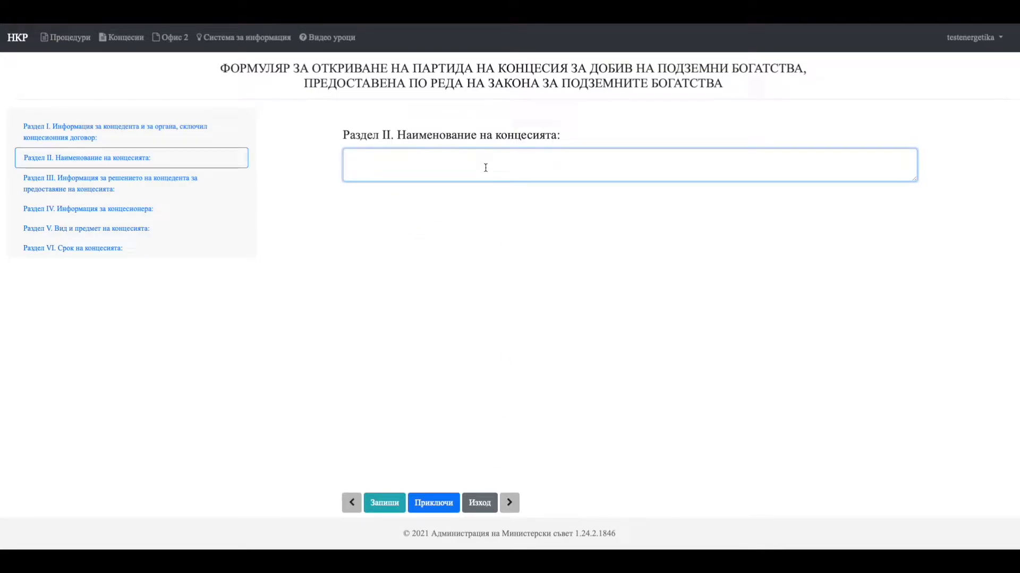
text(Тест)
click(372, 507)
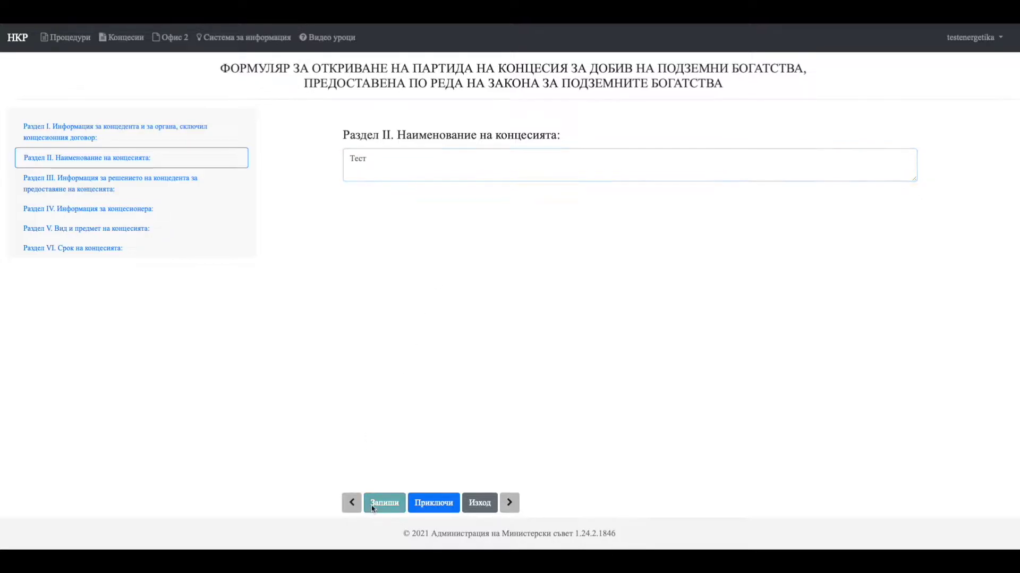
Step: In section III, enter decision number 322 with the date 07.10.2021
click(510, 503)
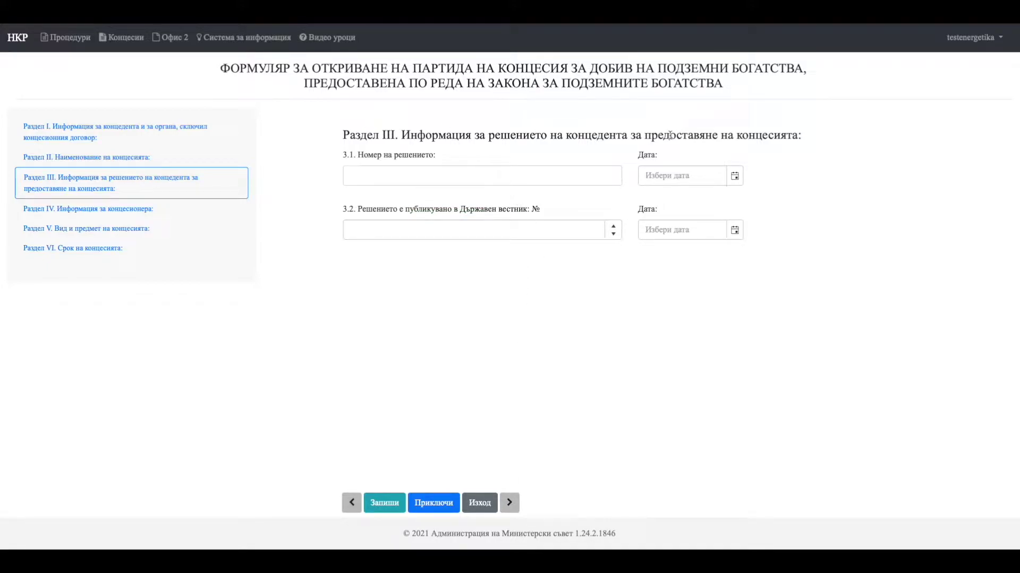
click(393, 175)
text(322)
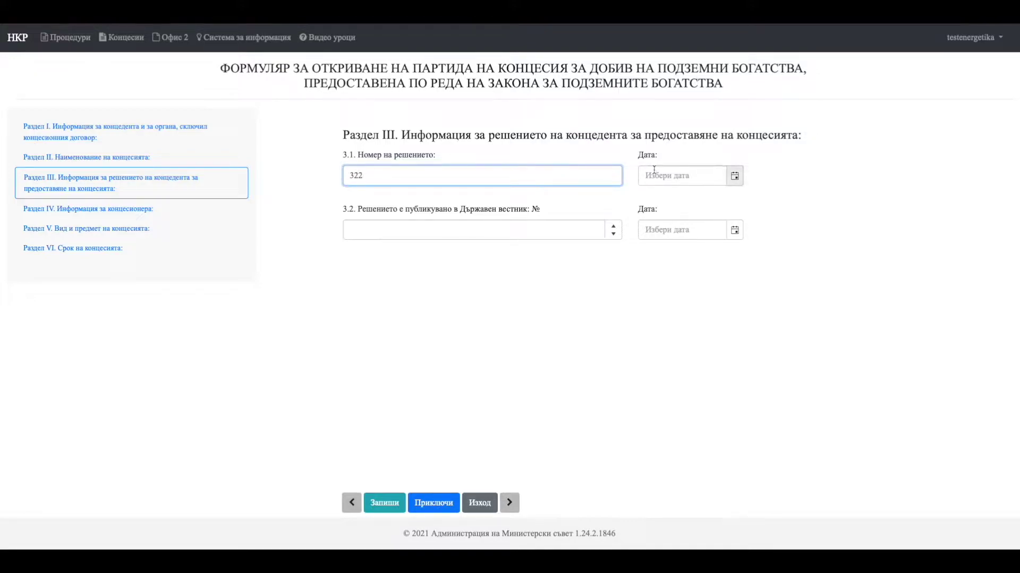
click(671, 175)
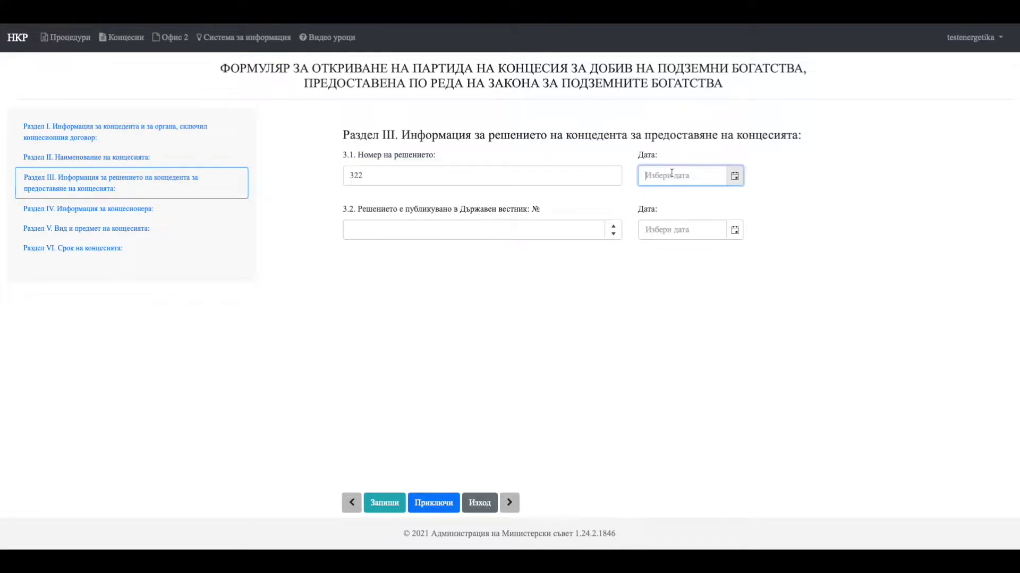
click(736, 175)
click(717, 252)
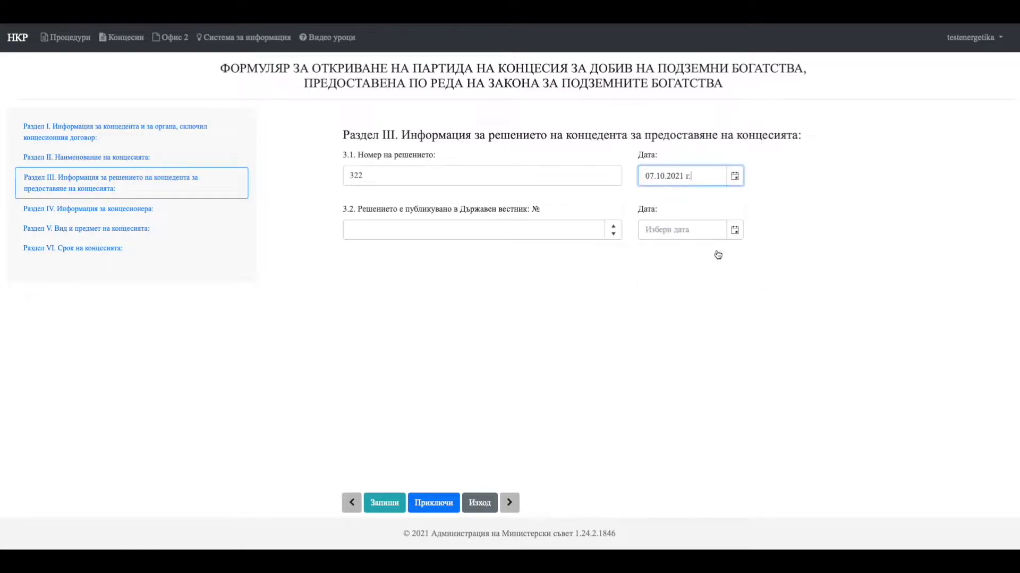
Step: Enter State Gazette (Държавен вестник) issue number 132 dated 09.10.2021 for the decision and save section III
click(489, 232)
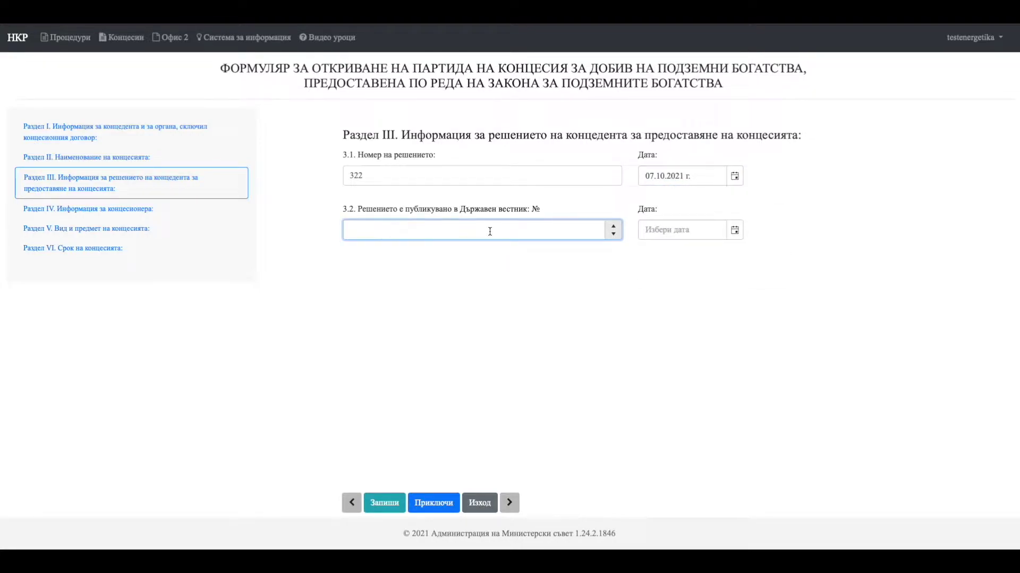
text(132)
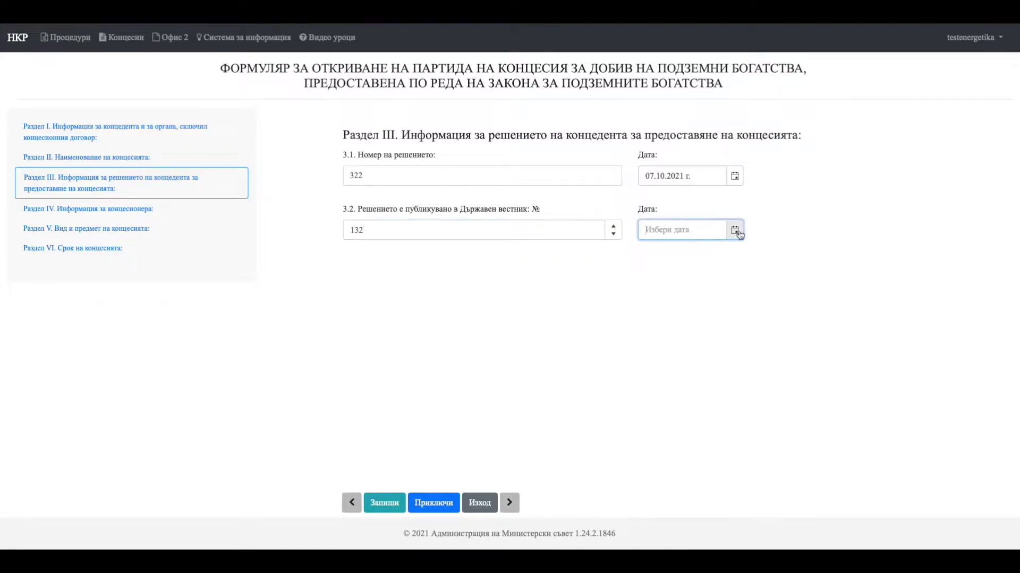
click(735, 230)
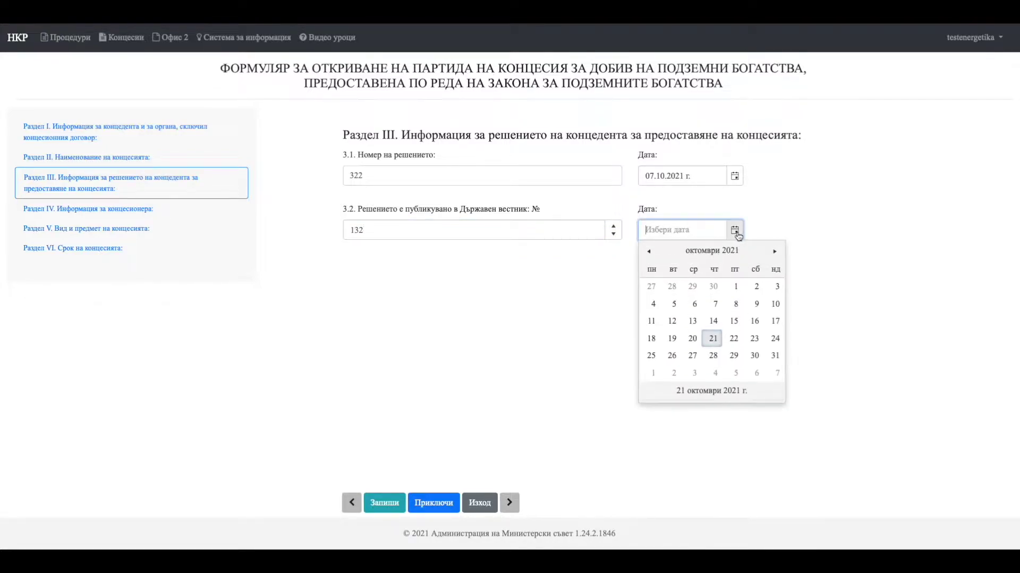
click(757, 305)
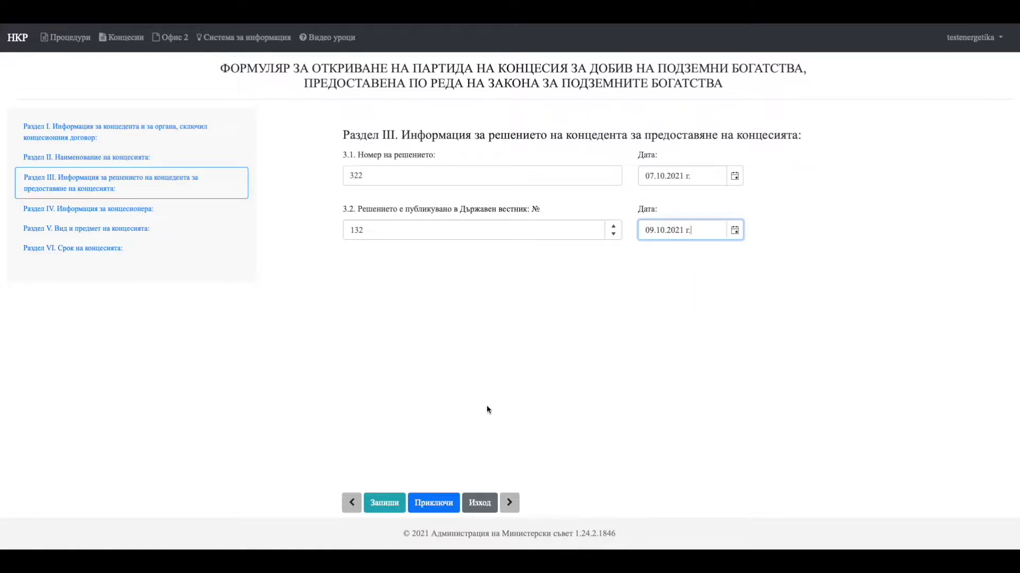
click(387, 508)
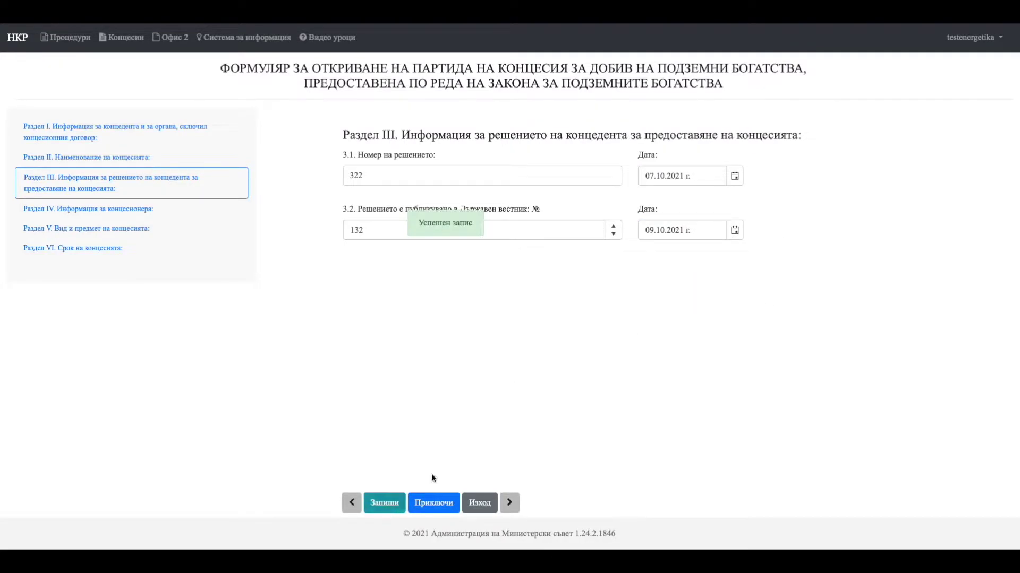
Step: In section IV, enter "Тест" as the concessionaire's name, fill in its registration number (ЕИК), and choose "Самостоятелно" as the participation form
click(511, 505)
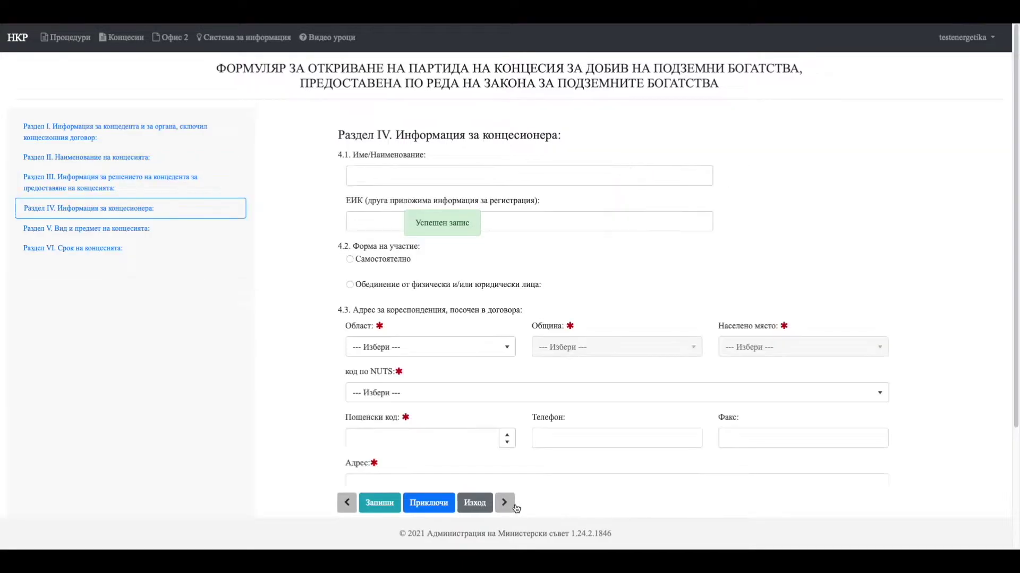
click(470, 179)
text(Тест)
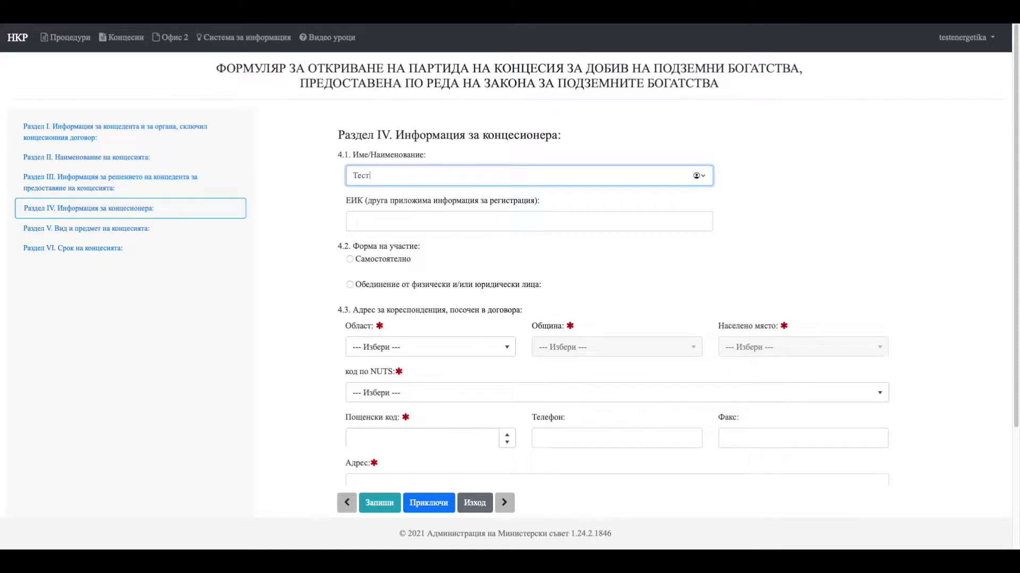
click(467, 219)
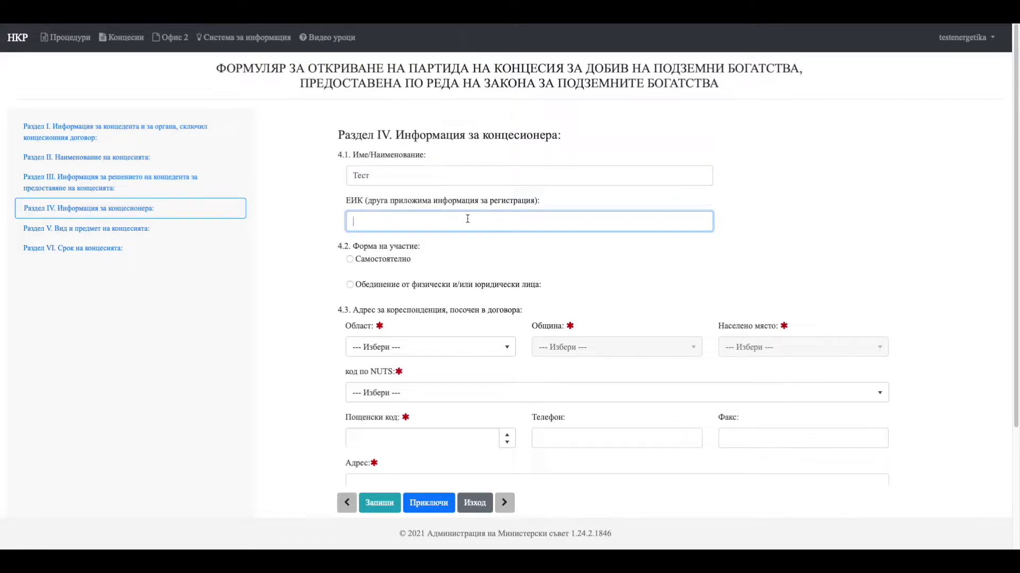
text(26568)
click(350, 260)
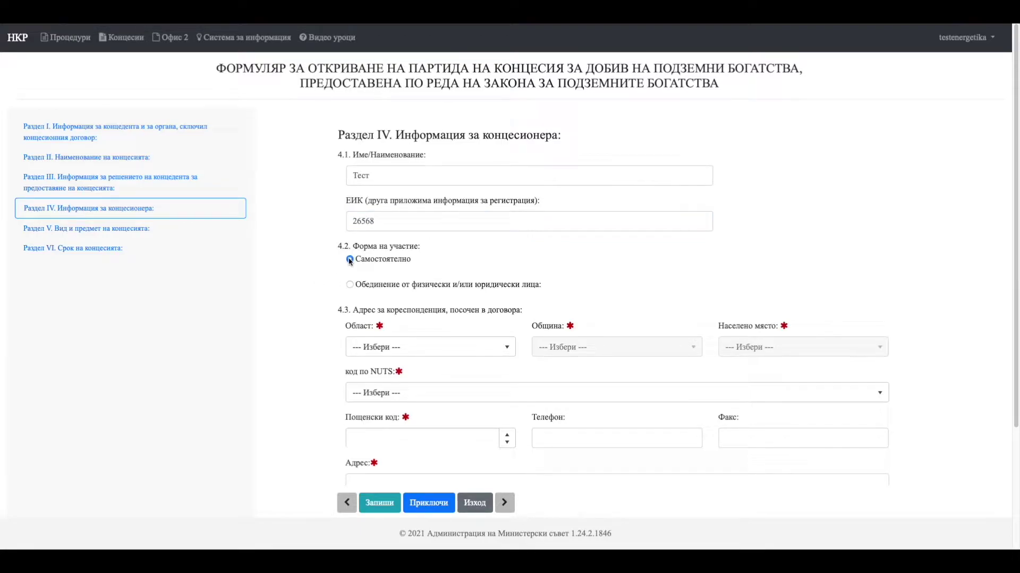
Step: Set the concessionaire's correspondence address to region Видин, municipality Белоградчик and settlement гр. Белоградчик
scroll(353, 263, down, 3)
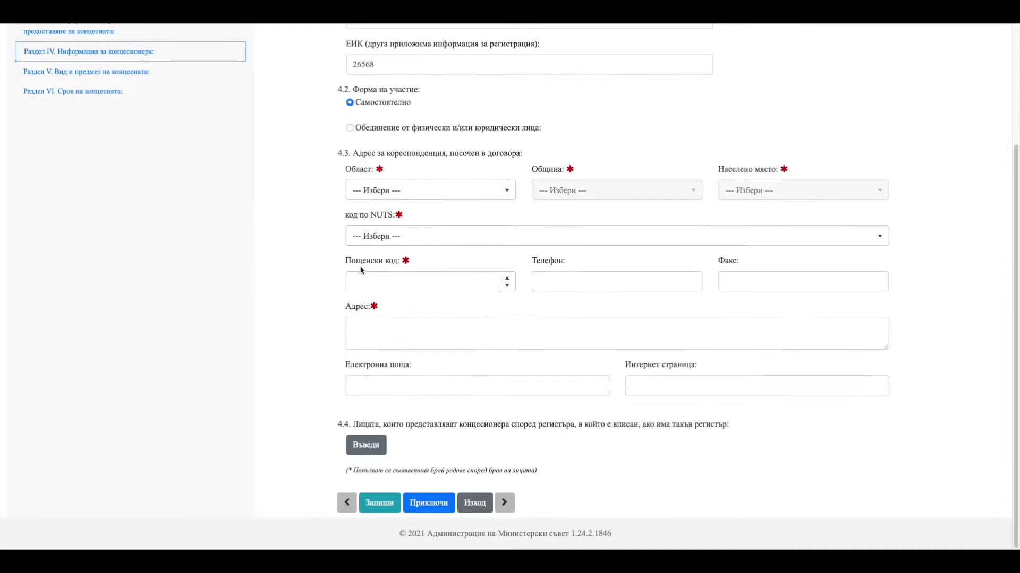
click(394, 194)
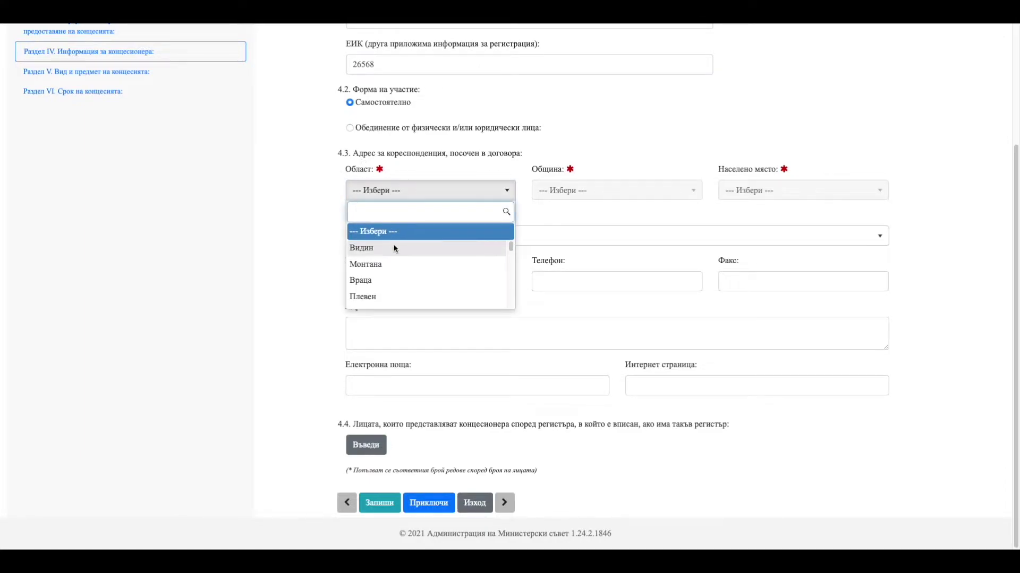
click(394, 248)
click(660, 190)
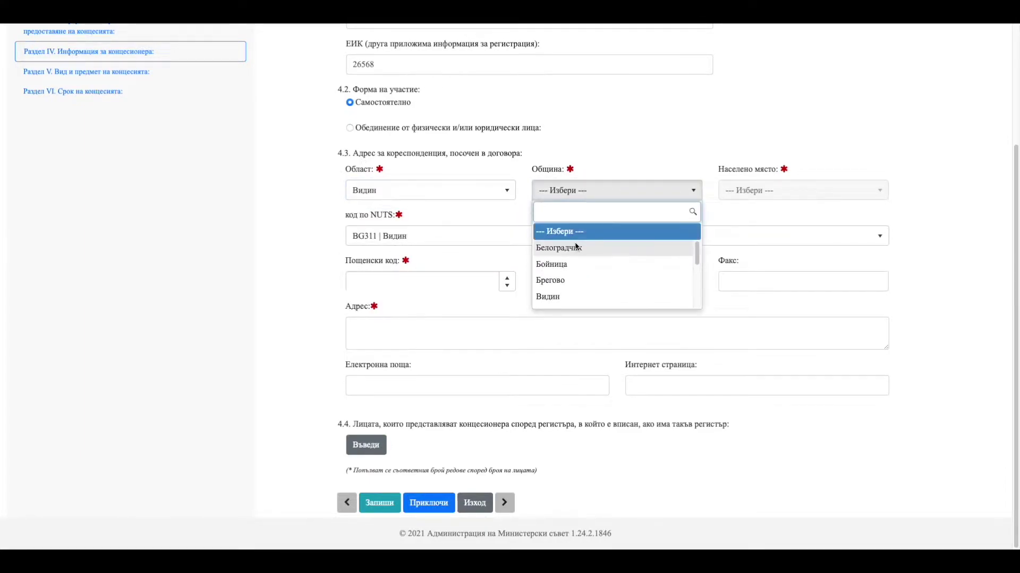
click(576, 248)
click(766, 194)
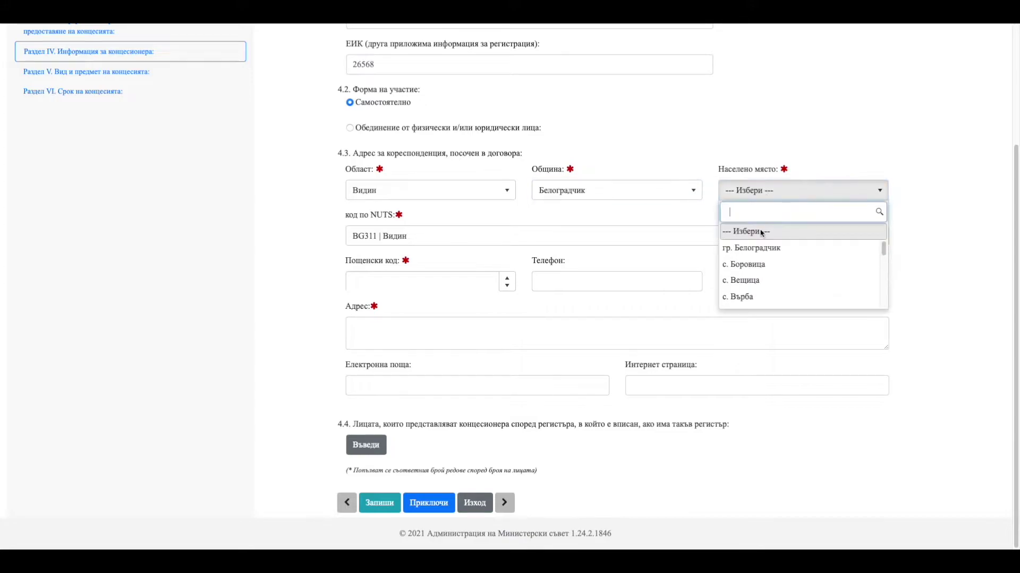
click(763, 248)
Step: Fill in the concessionaire's postal code and street address and save section IV
click(412, 279)
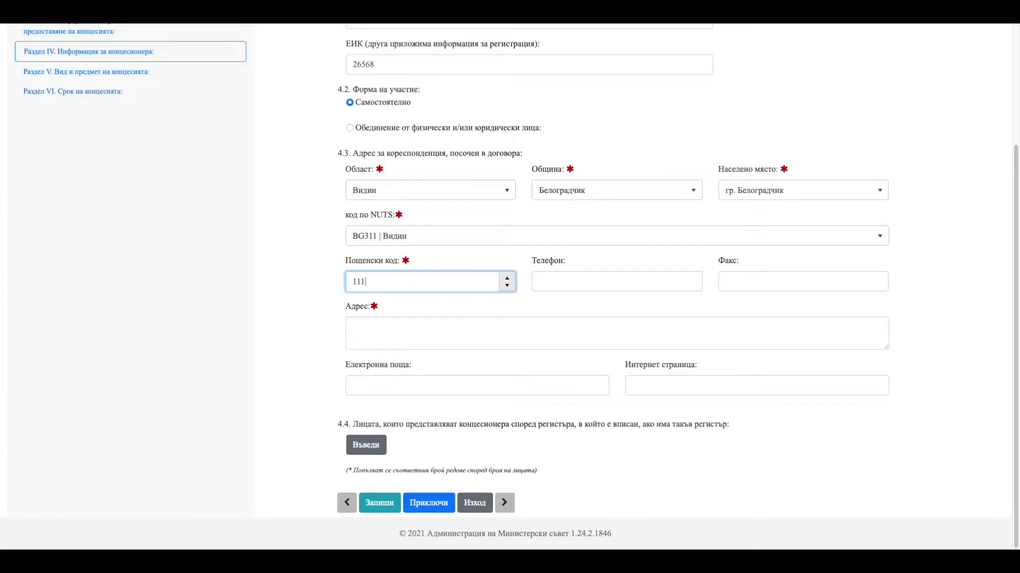
click(428, 332)
text(Тест)
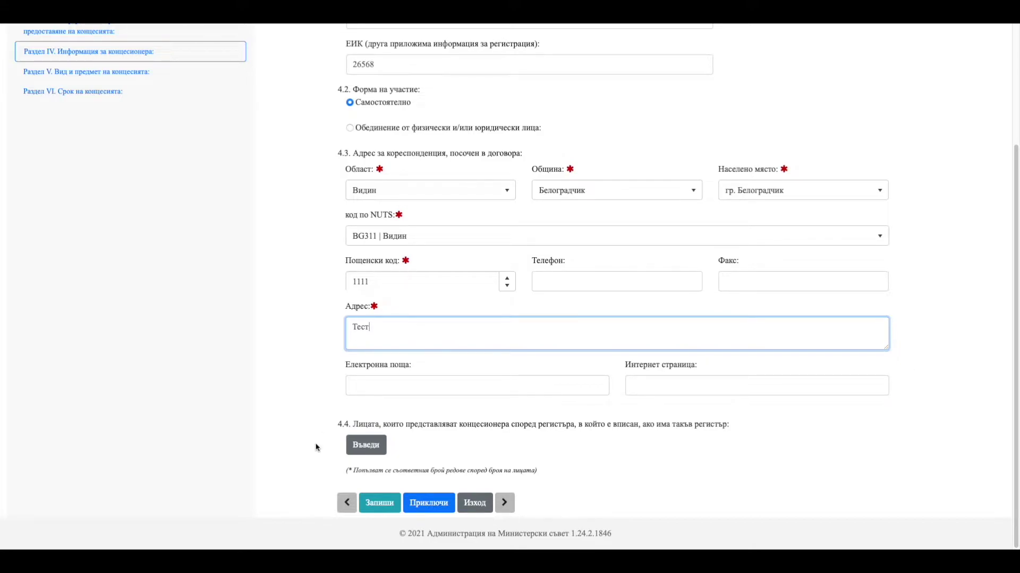
click(393, 503)
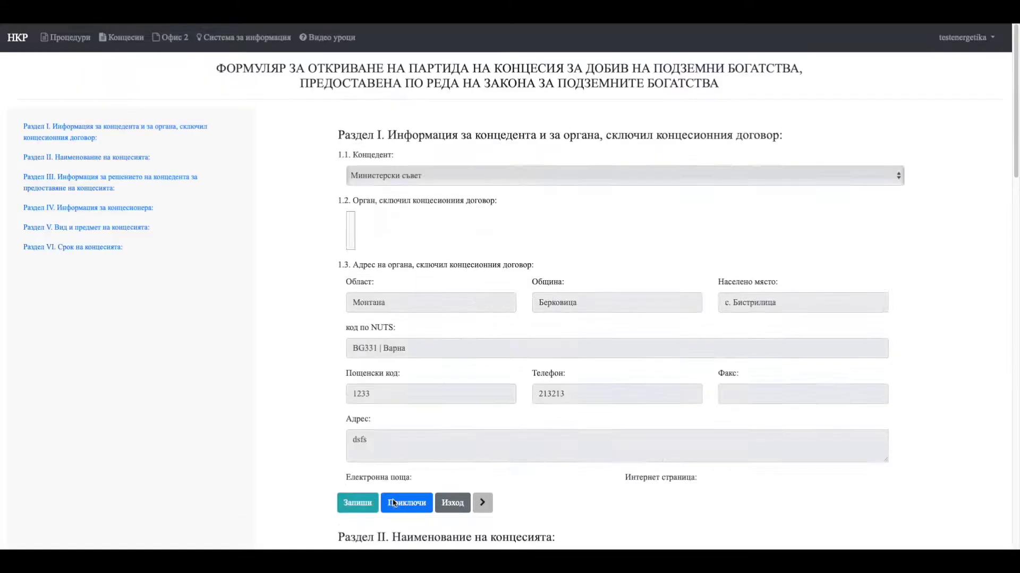
Step: In section V, mark "неметални полезни изкопаеми - индустриални минерали" and "строителни материали" as the concession subject
click(506, 504)
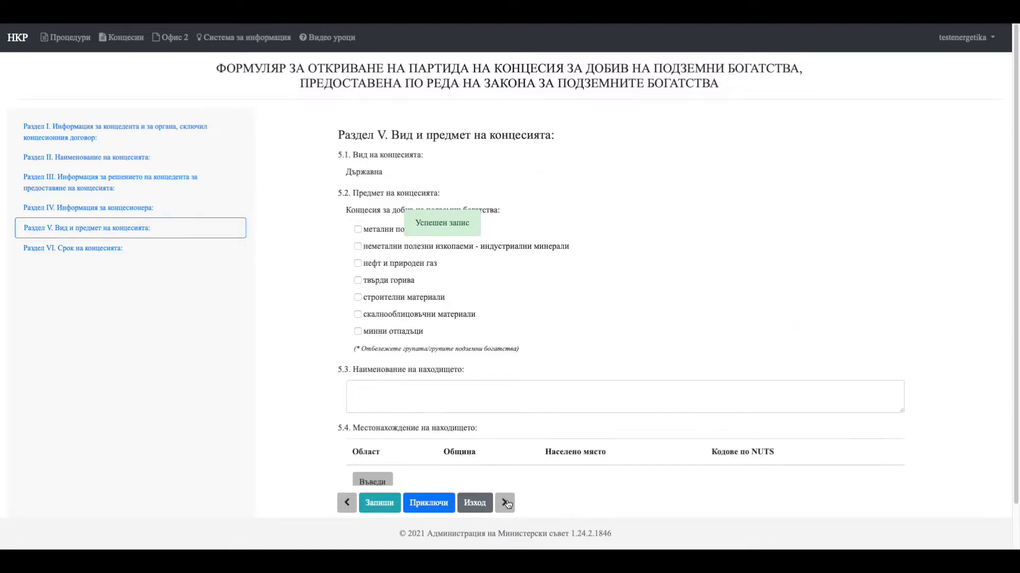
click(358, 232)
click(359, 232)
click(358, 248)
click(358, 247)
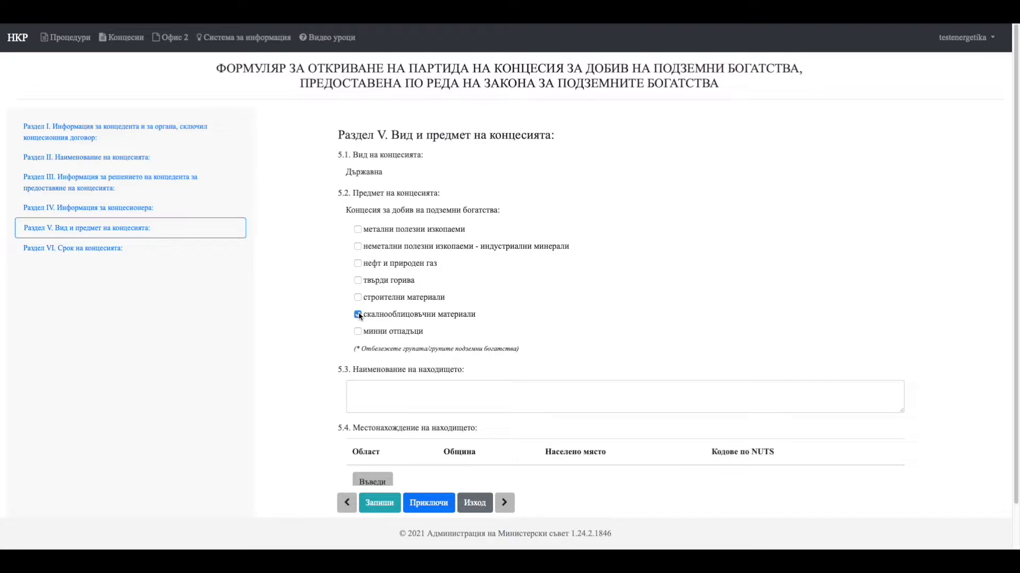
click(359, 248)
click(359, 303)
Step: Enter "Тест" as the name of the deposit in field 5.3
scroll(504, 326, down, 1)
click(499, 344)
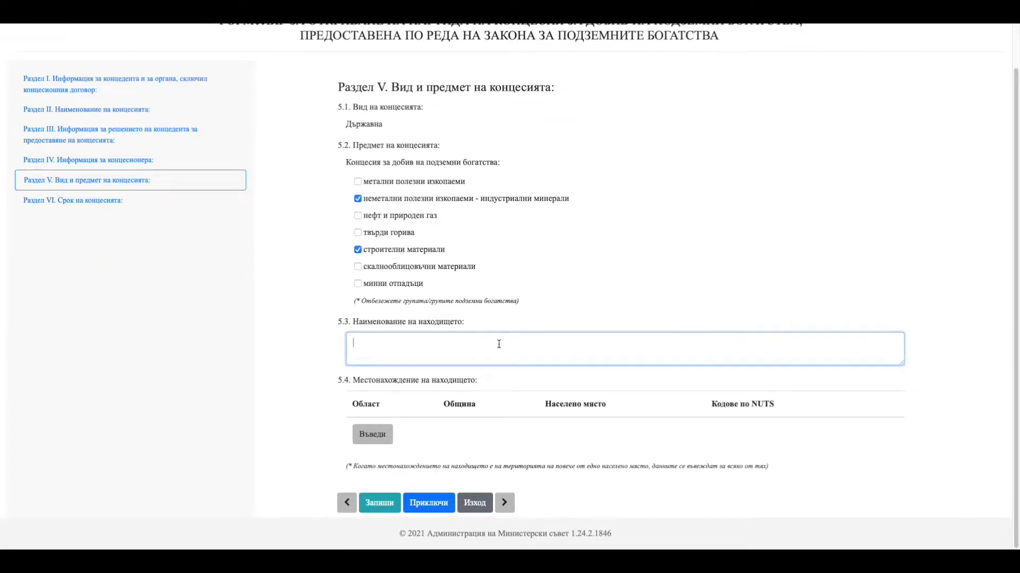
text(Тест)
Step: Add and save a deposit location with region Видин, municipality Белоградчик and settlement гр. Белоградчик
click(379, 433)
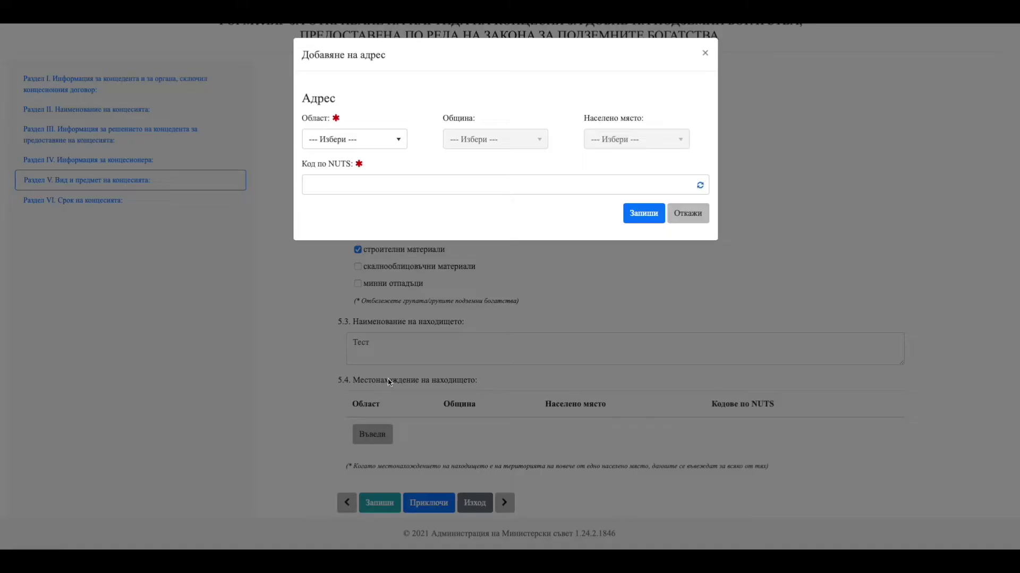
click(374, 140)
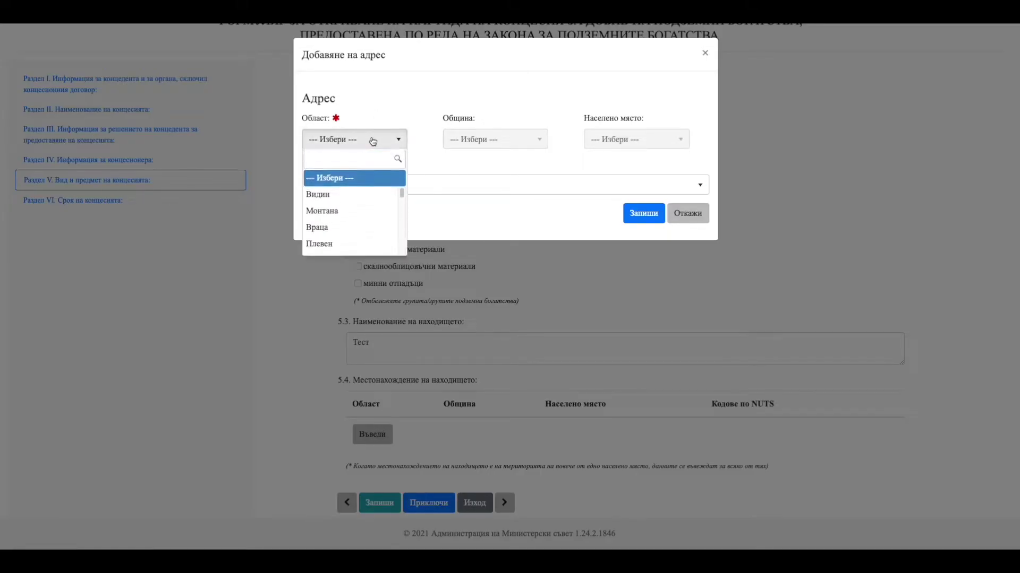
click(353, 196)
click(481, 139)
click(477, 194)
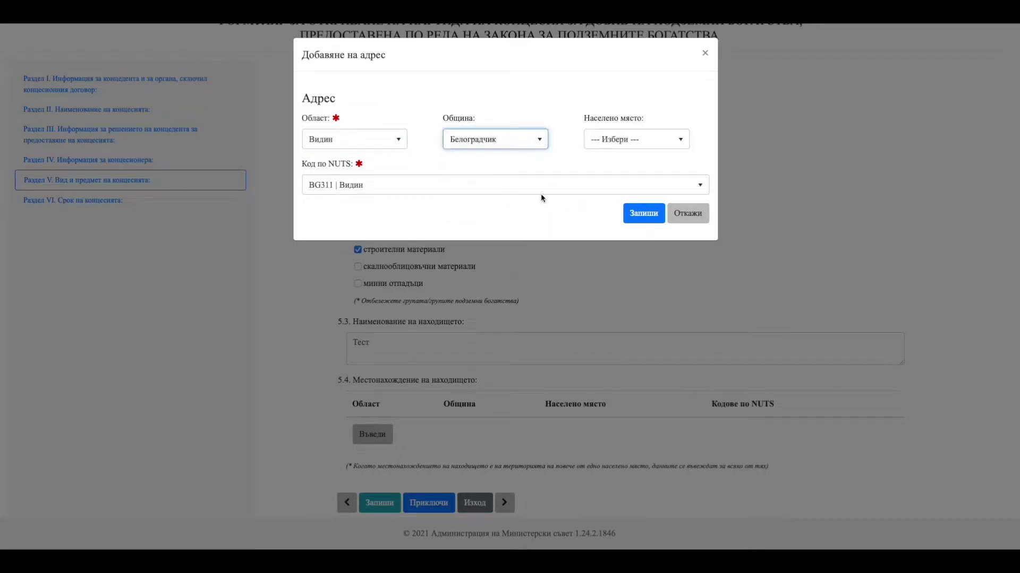
click(636, 144)
click(605, 196)
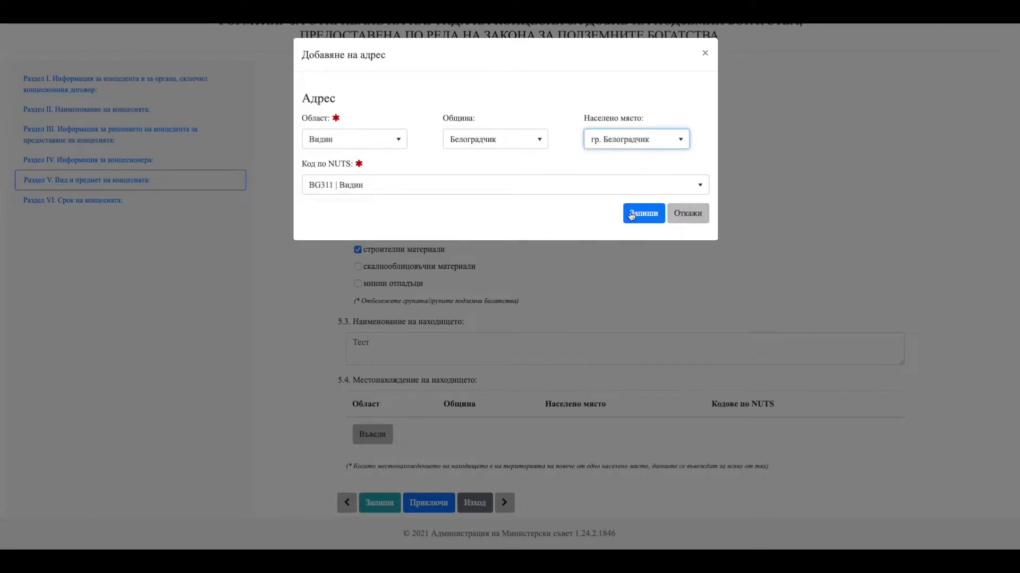
click(640, 213)
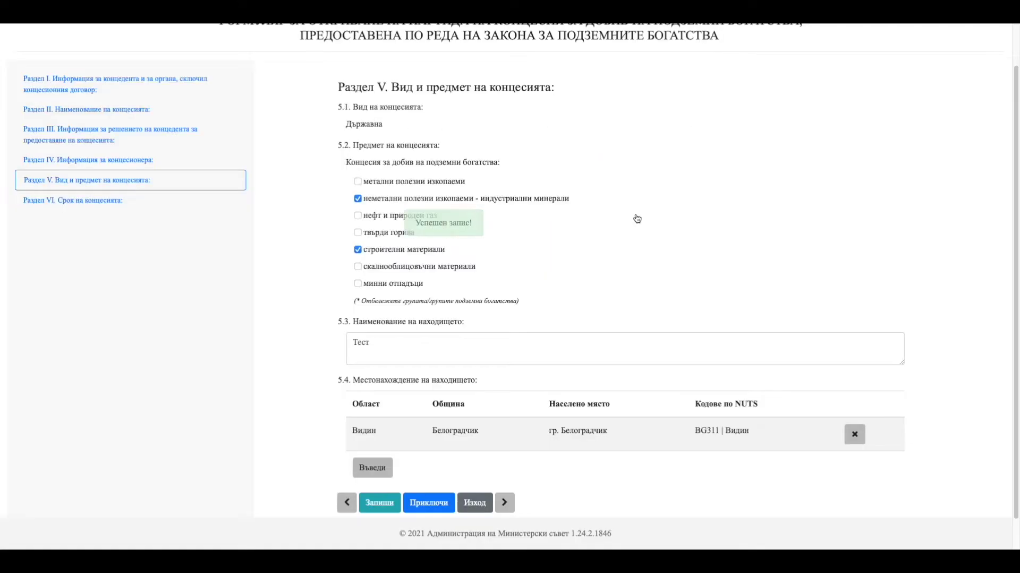
Step: Save section V and proceed to section VI on the concession term
click(380, 503)
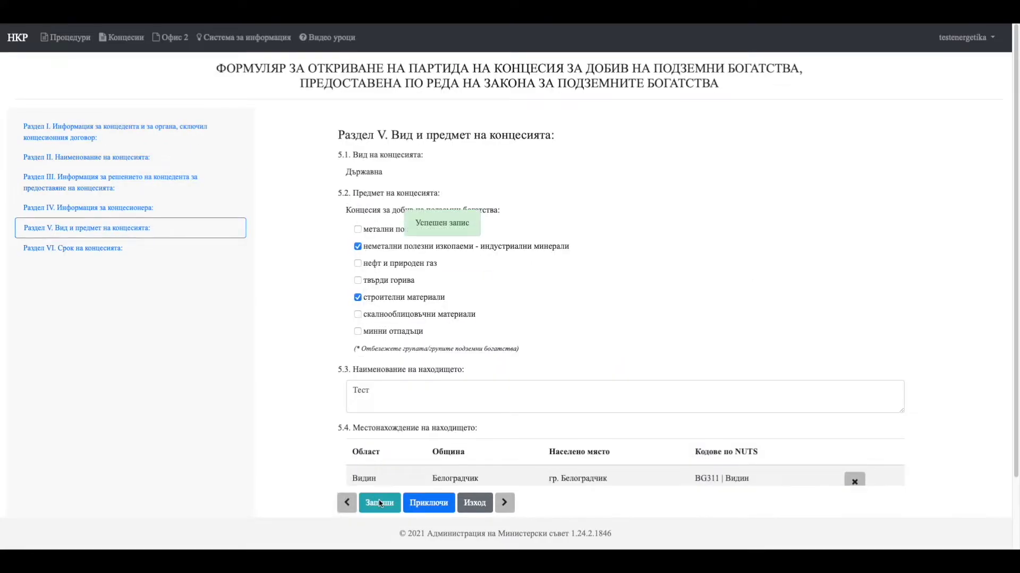
scroll(393, 465, down, 2)
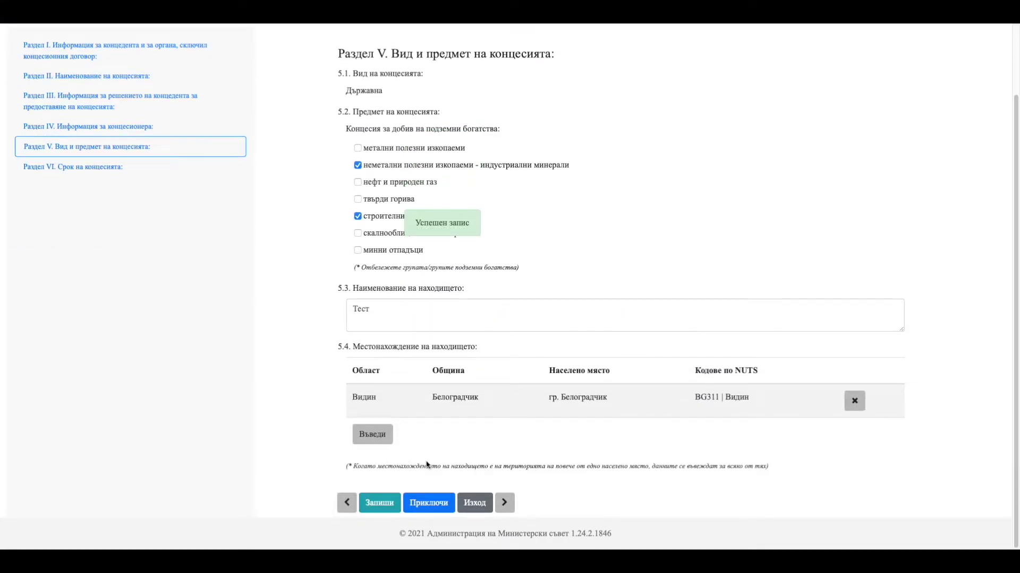
click(507, 502)
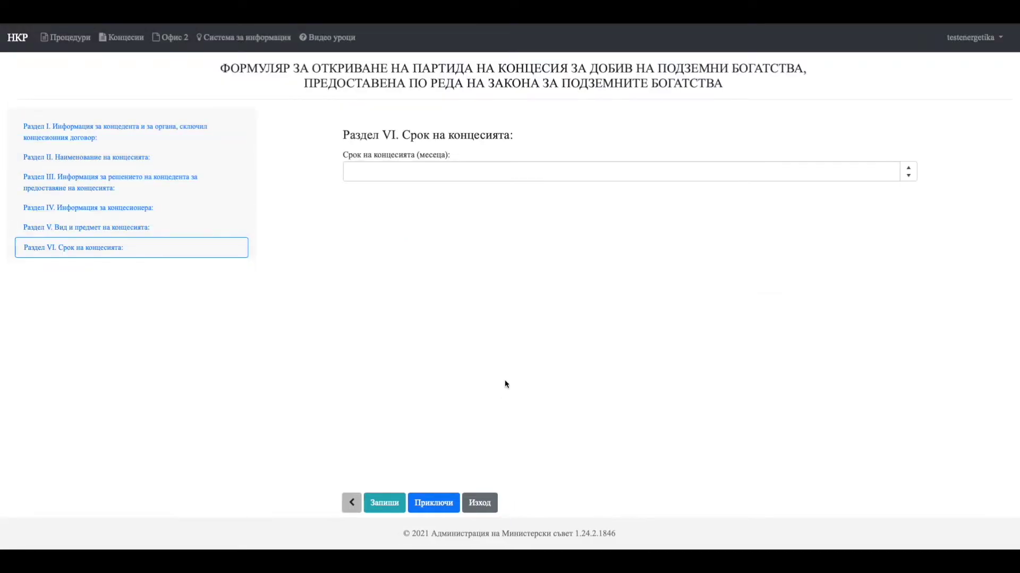
Step: Set the concession term to 120 months, save section VI and try to finalise the form
click(492, 178)
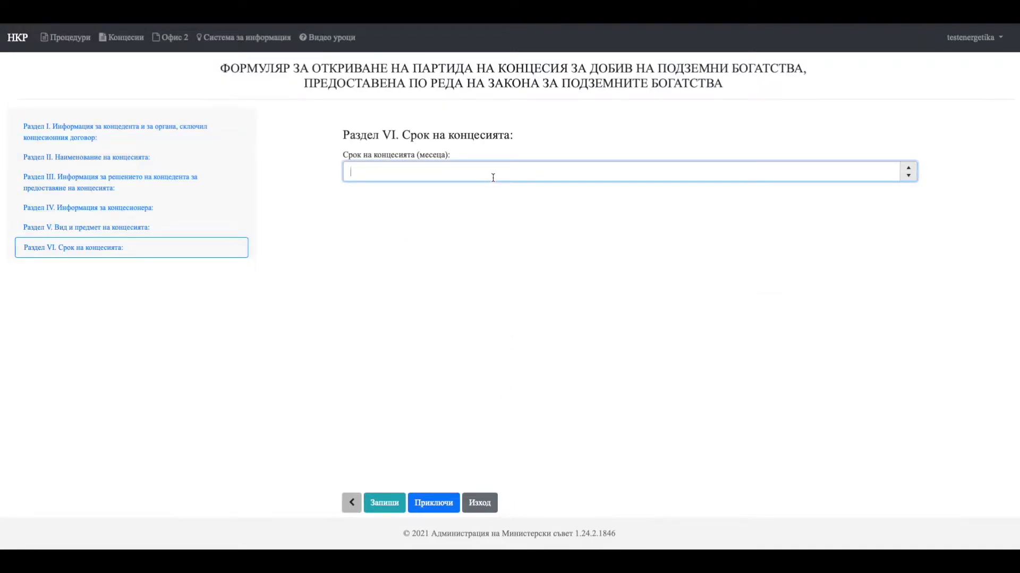
text(120)
click(385, 500)
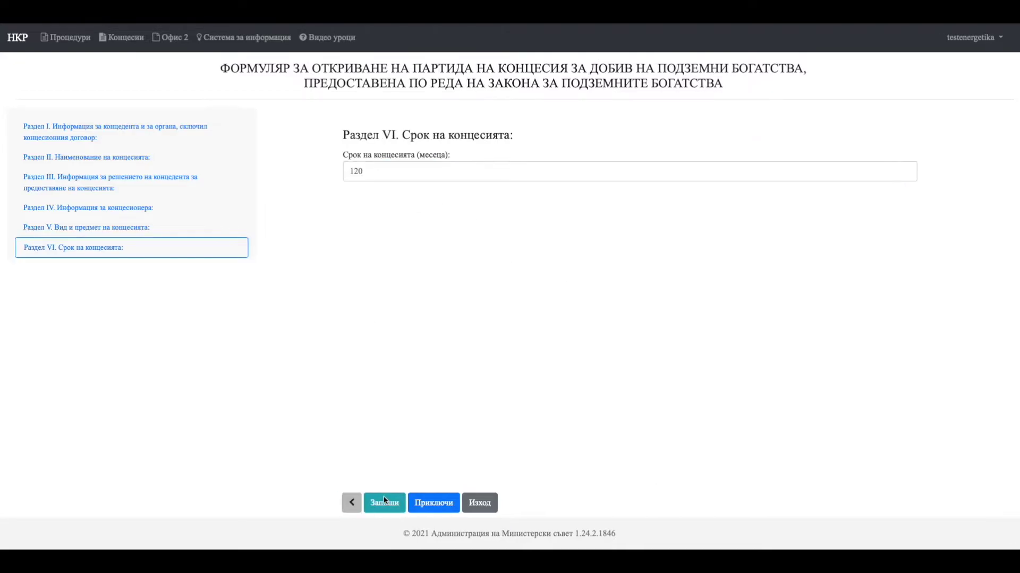
click(434, 511)
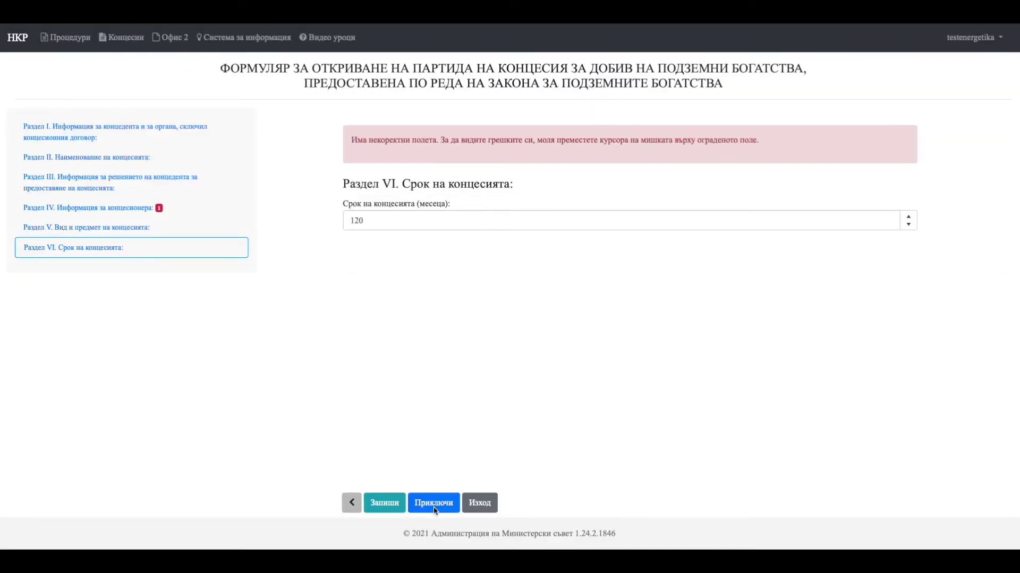
Step: In section IV, enter "Тест" as the concessionaire's representative in field 4.4 and save the section
click(147, 212)
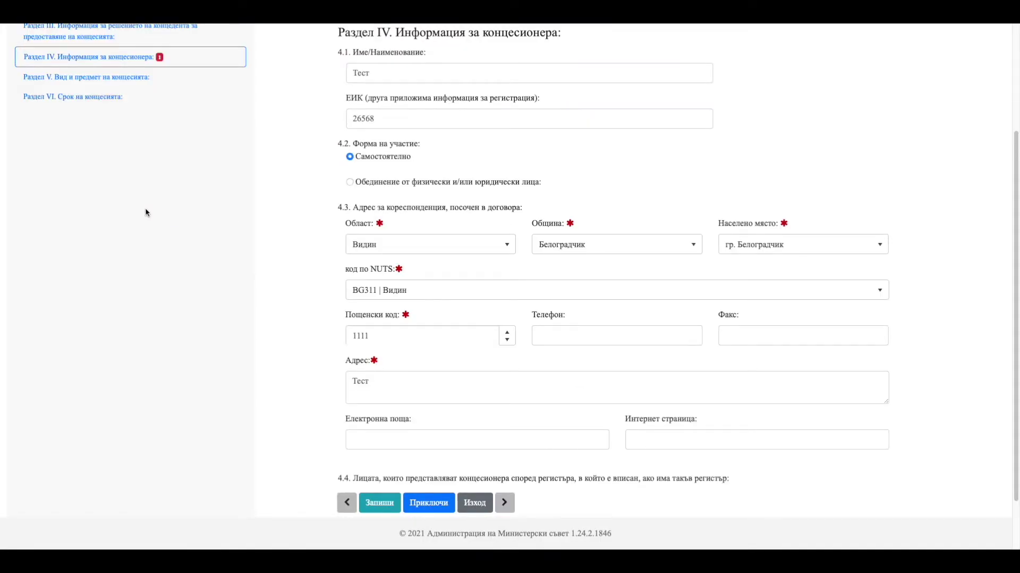
scroll(310, 257, down, 1)
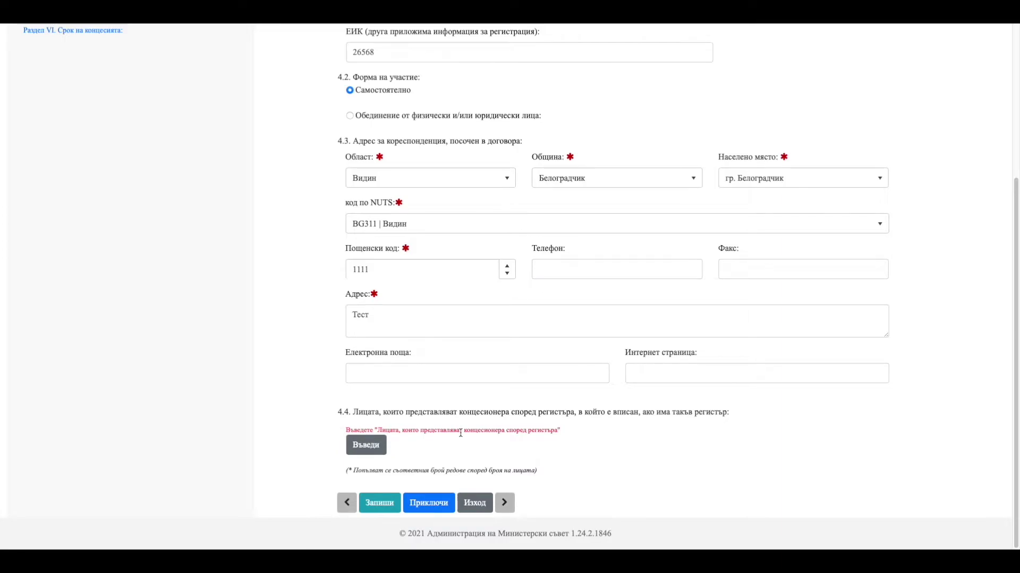
click(368, 446)
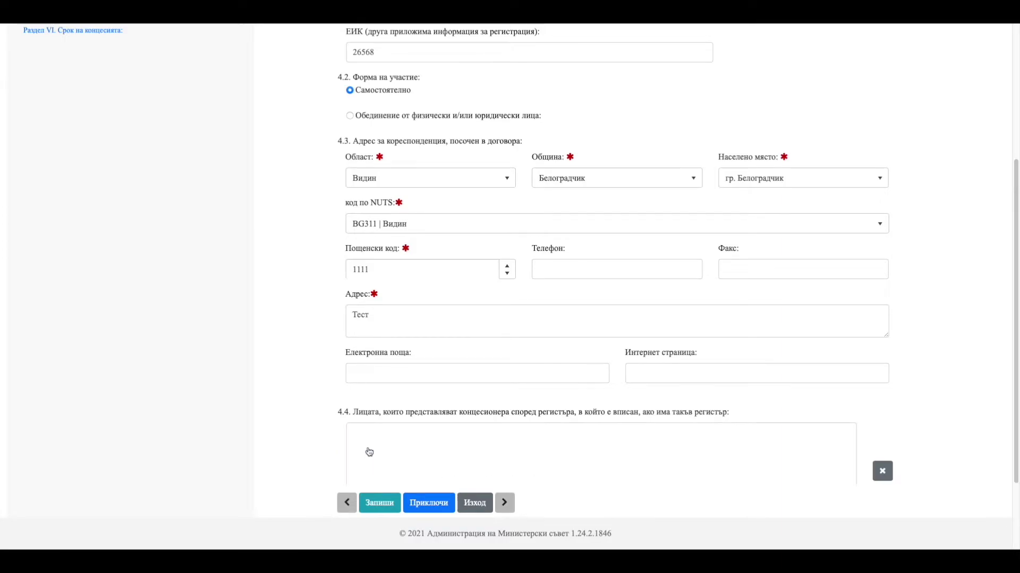
text(Тест)
click(381, 505)
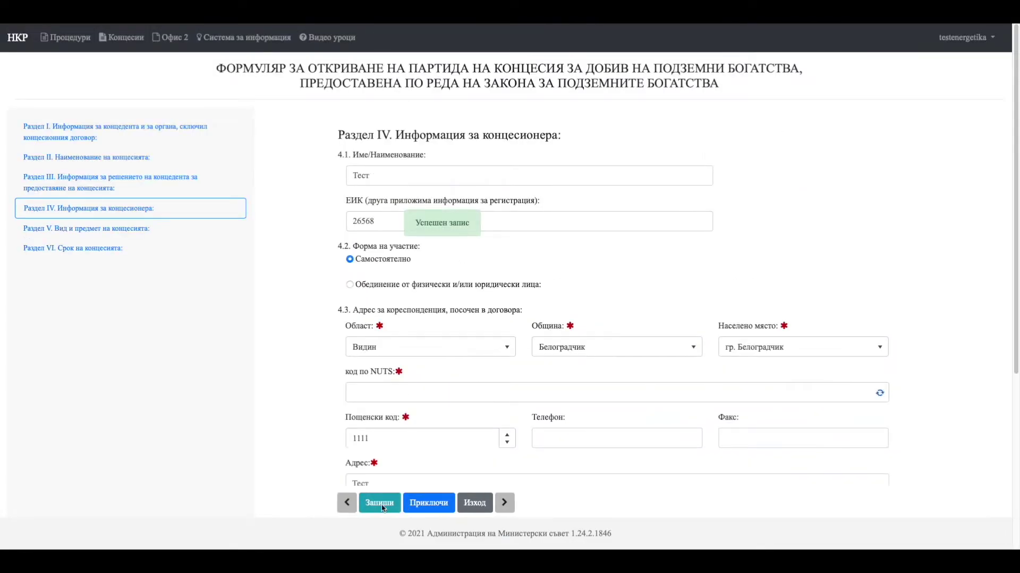
Step: Finalise the form for opening the record and download the document
click(429, 503)
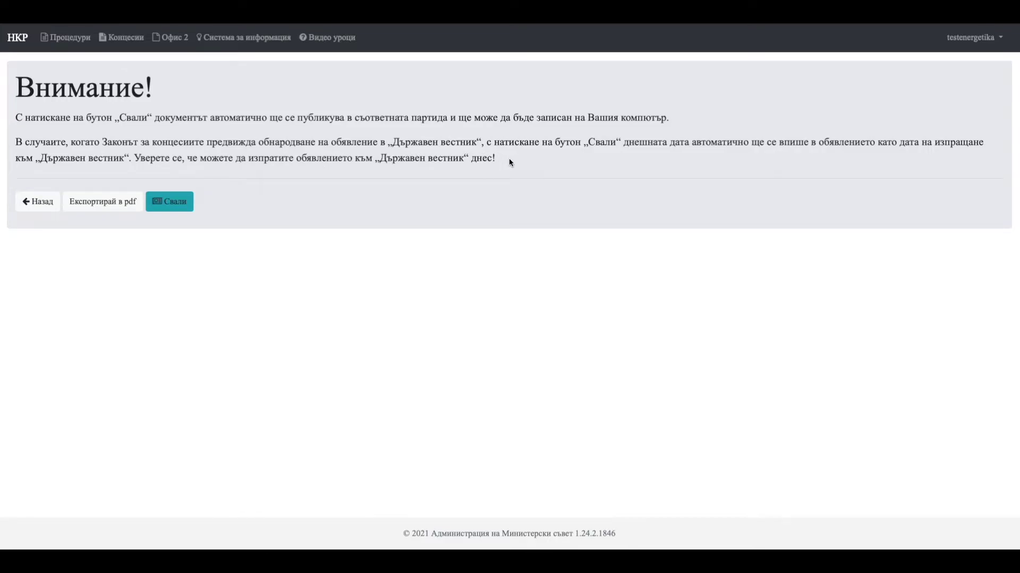
click(181, 213)
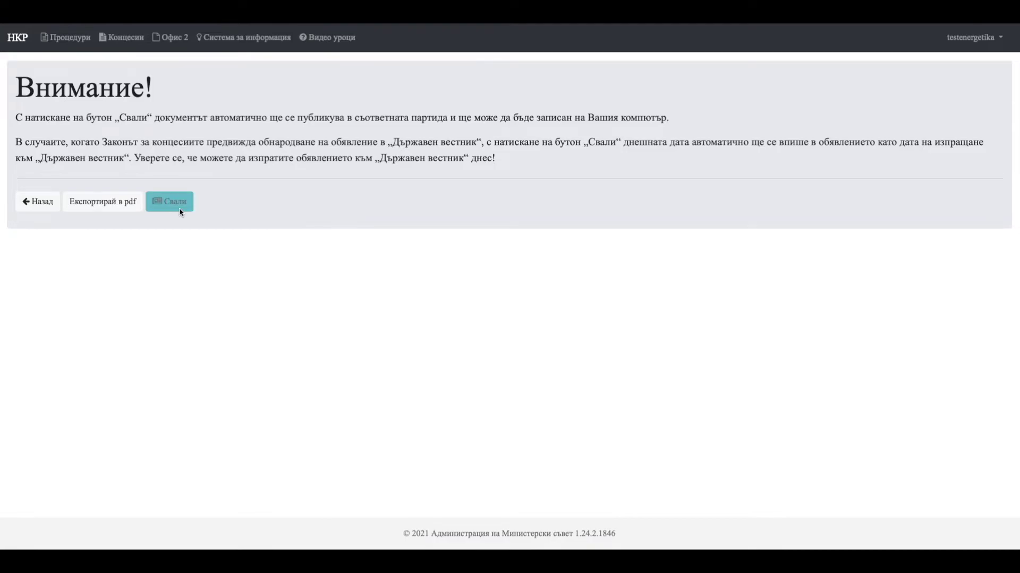
Step: Return to the management page of the awarded concession's record and assign the record a number
click(32, 207)
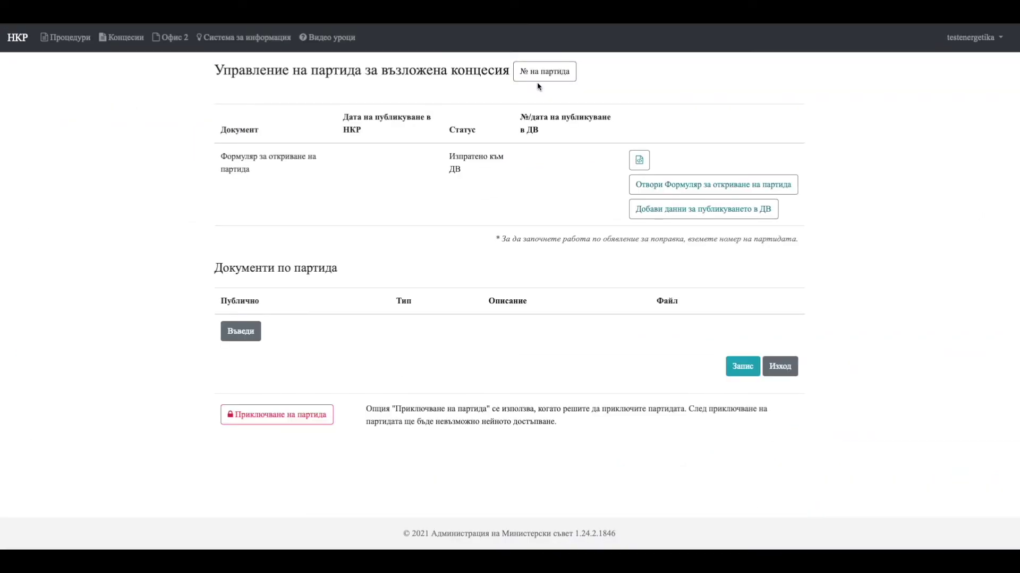
click(539, 75)
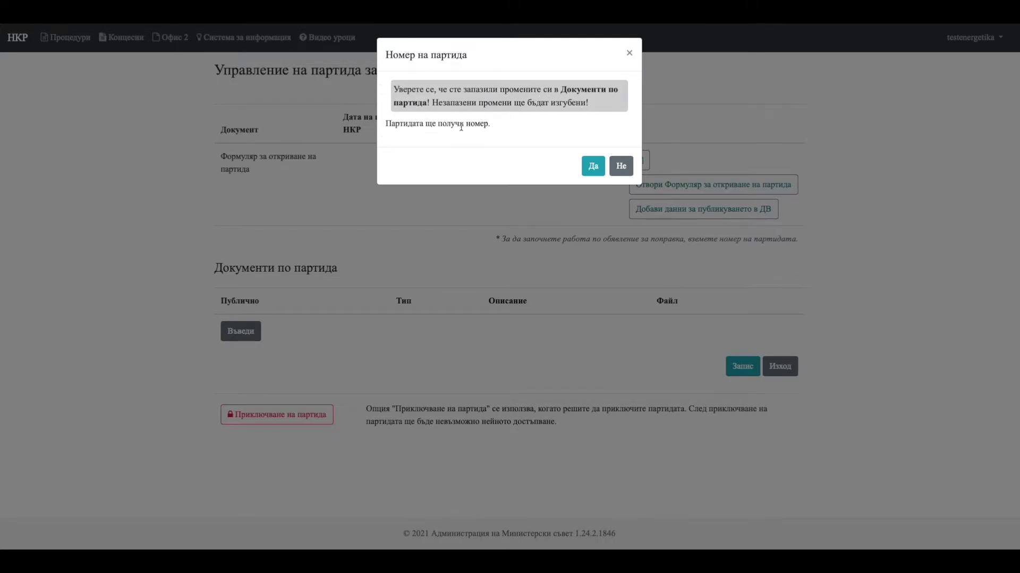
click(590, 167)
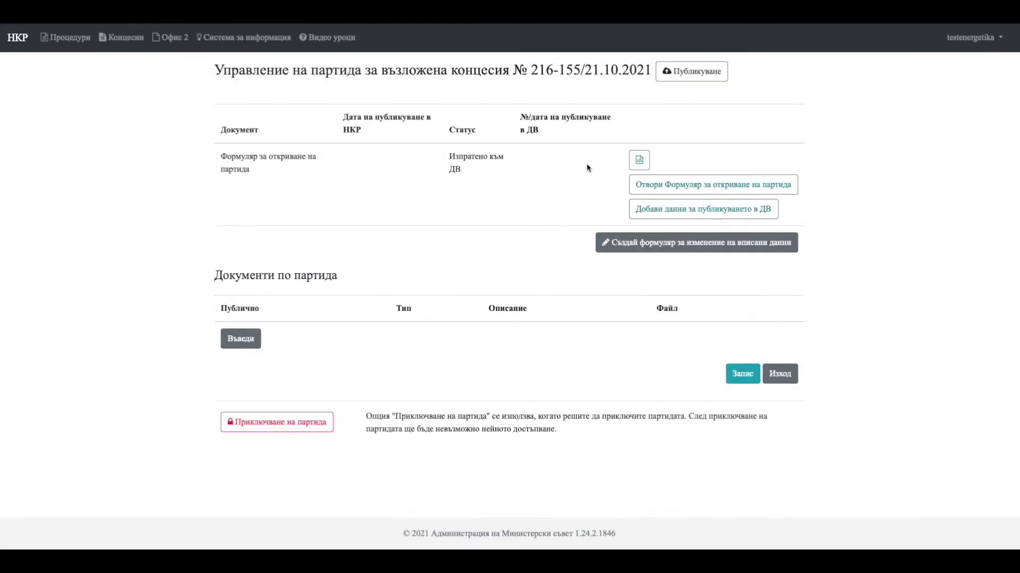
Step: Attach test.docx to the record as "Решение за предоставяне на концесията" and as "Електронен образ на оригинала на концесионния договор"
click(236, 347)
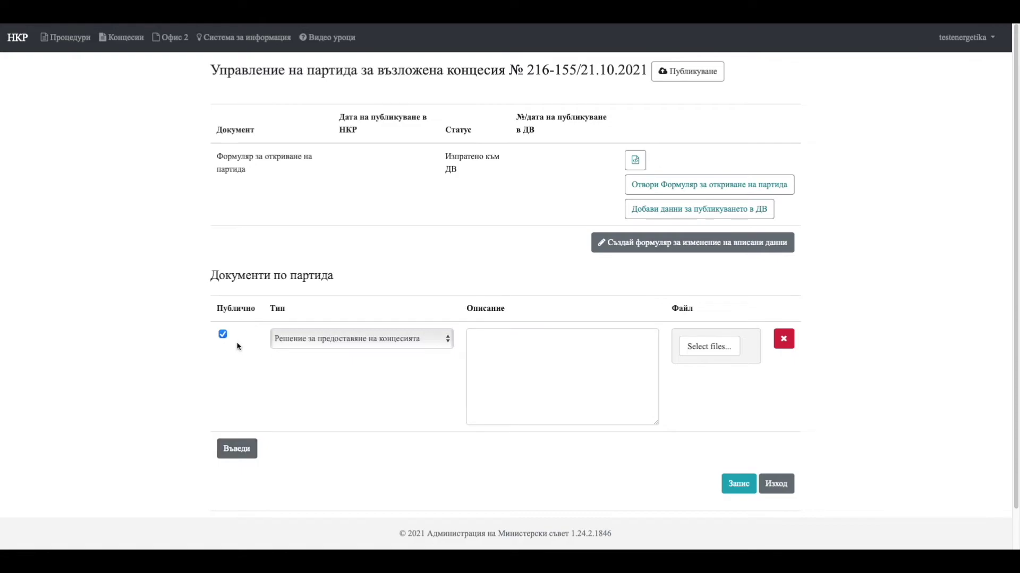
click(723, 349)
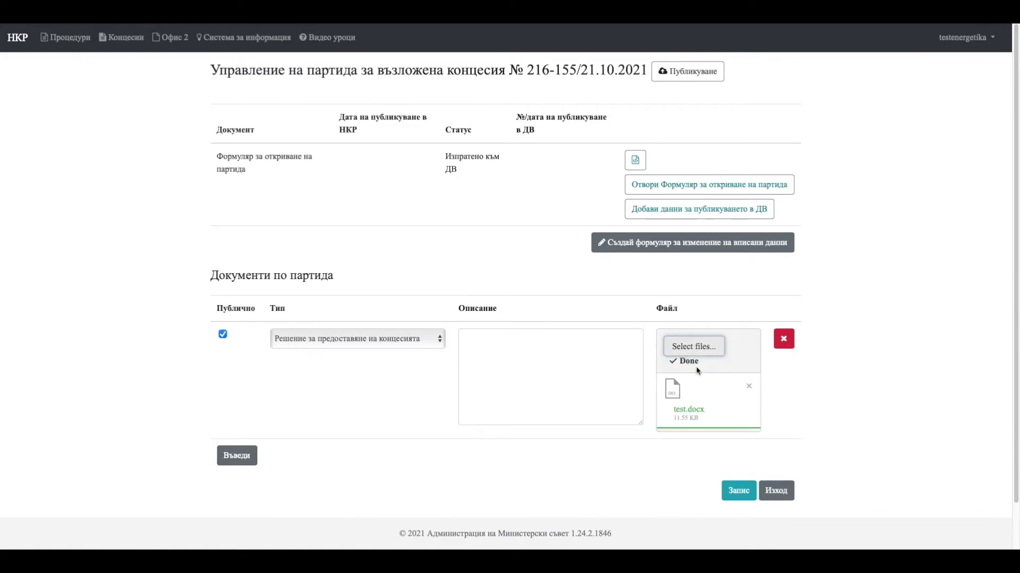
click(236, 456)
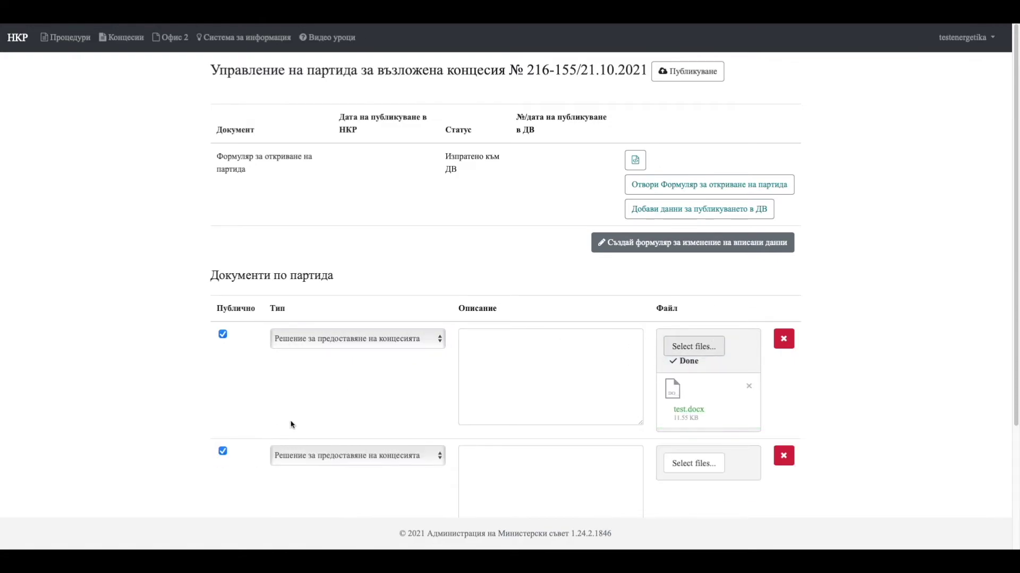
scroll(342, 412, down, 3)
click(363, 302)
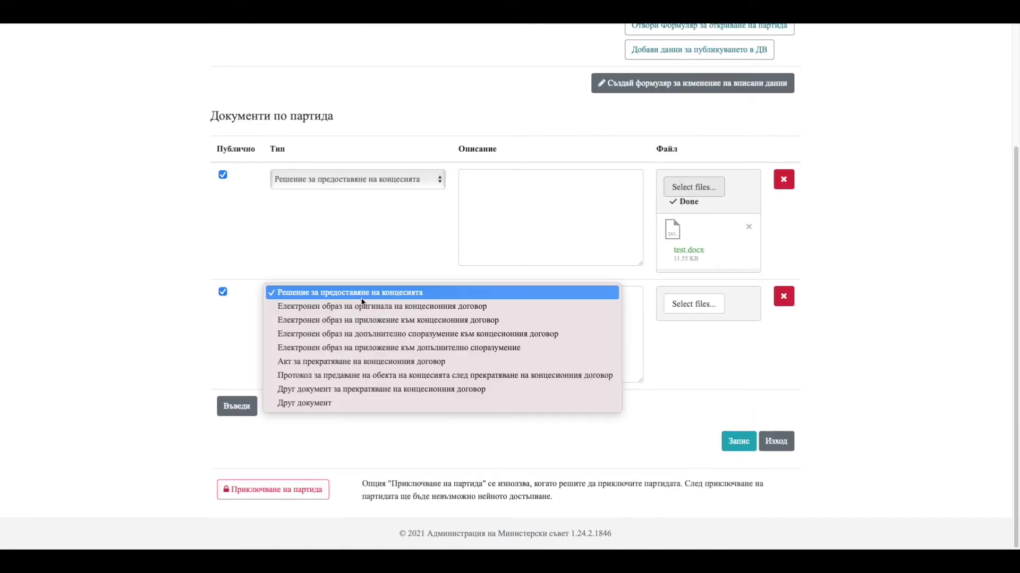
click(372, 307)
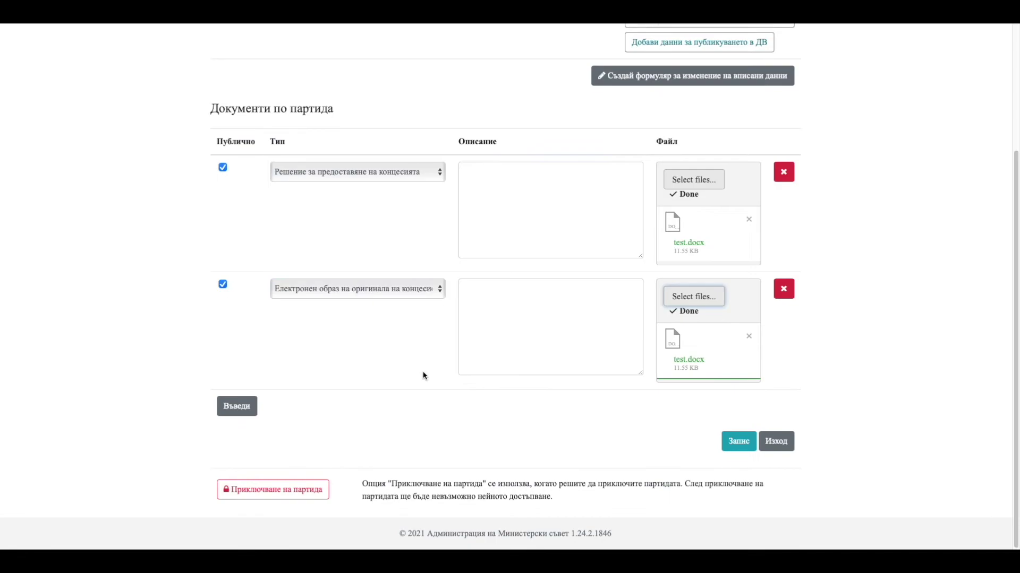
Step: Add a third document of type "Друг документ" with the description "Тест" and the file test.docx
click(220, 415)
scroll(352, 403, down, 2)
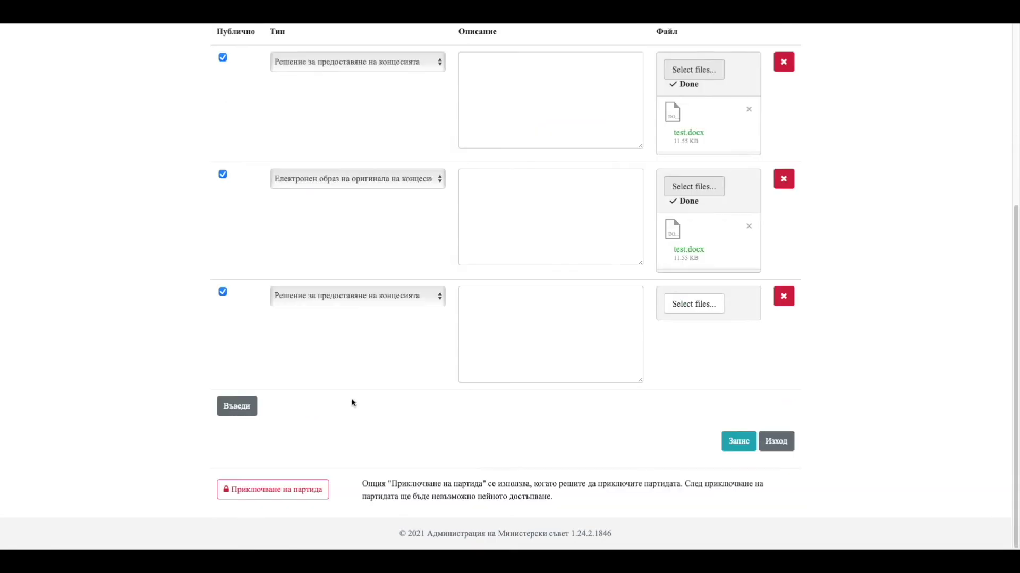
click(346, 295)
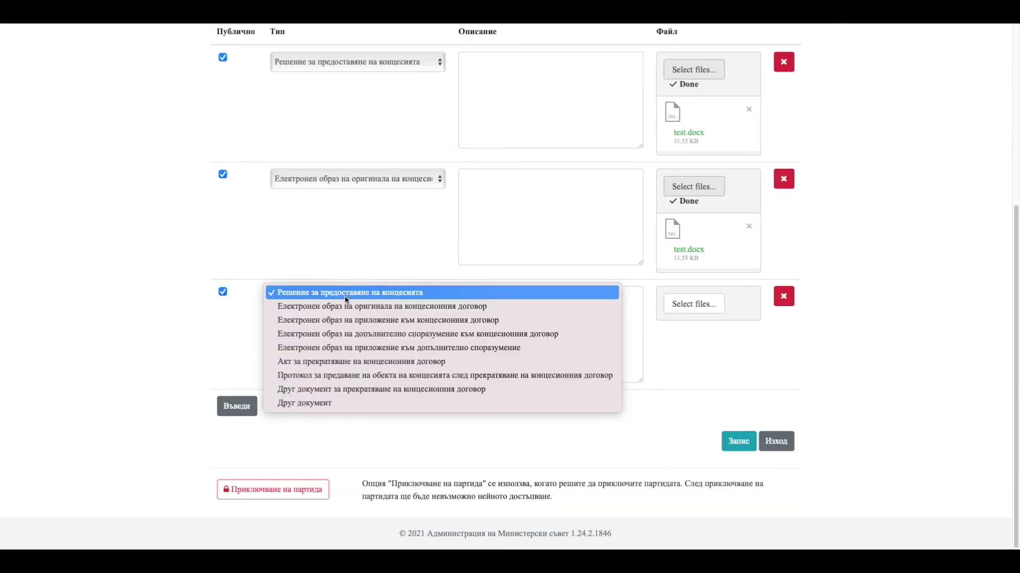
click(355, 403)
click(481, 338)
text(Тест)
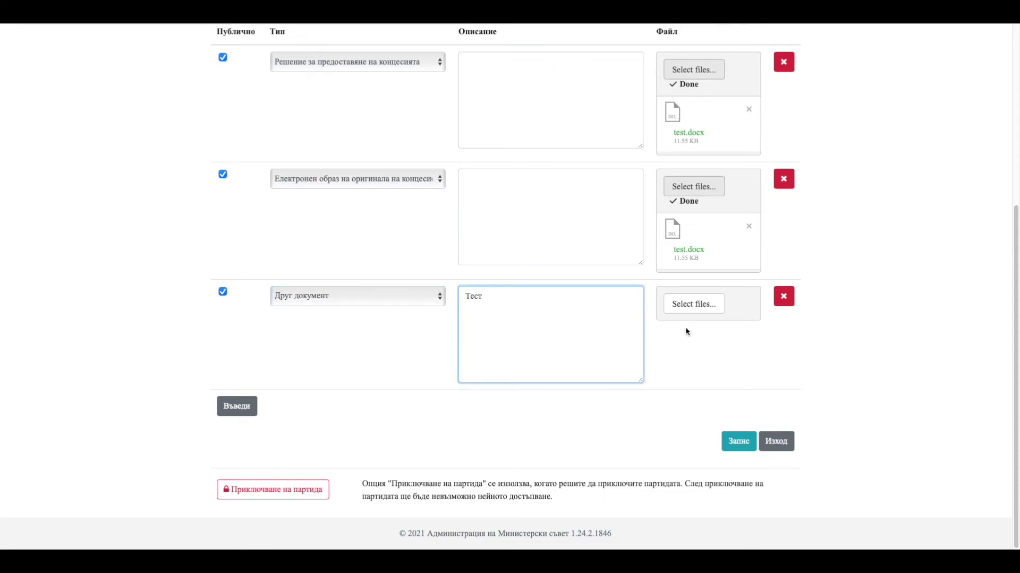
click(691, 304)
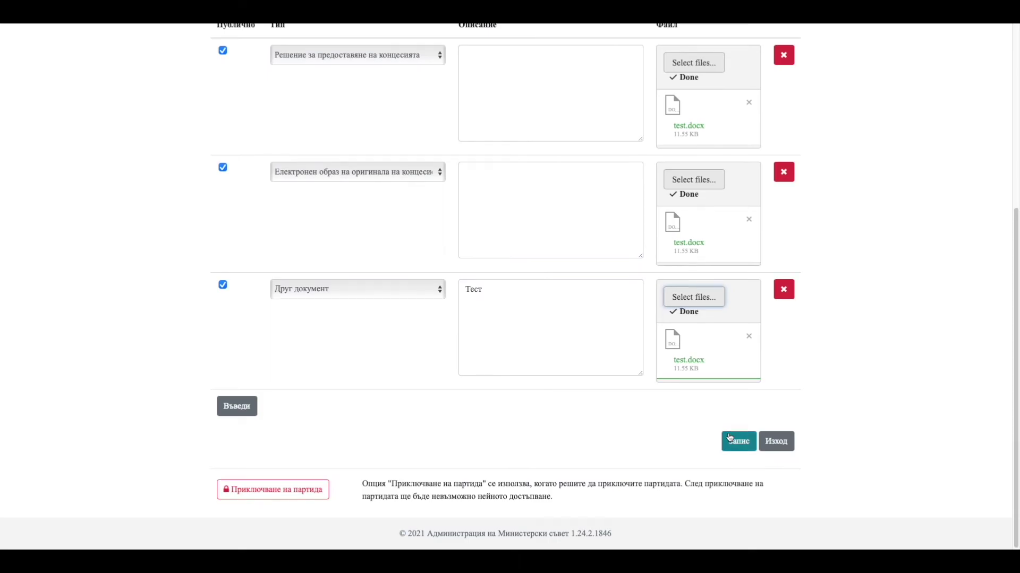
Step: Save the record's documents and publish the record with its attachments in НКР
click(735, 443)
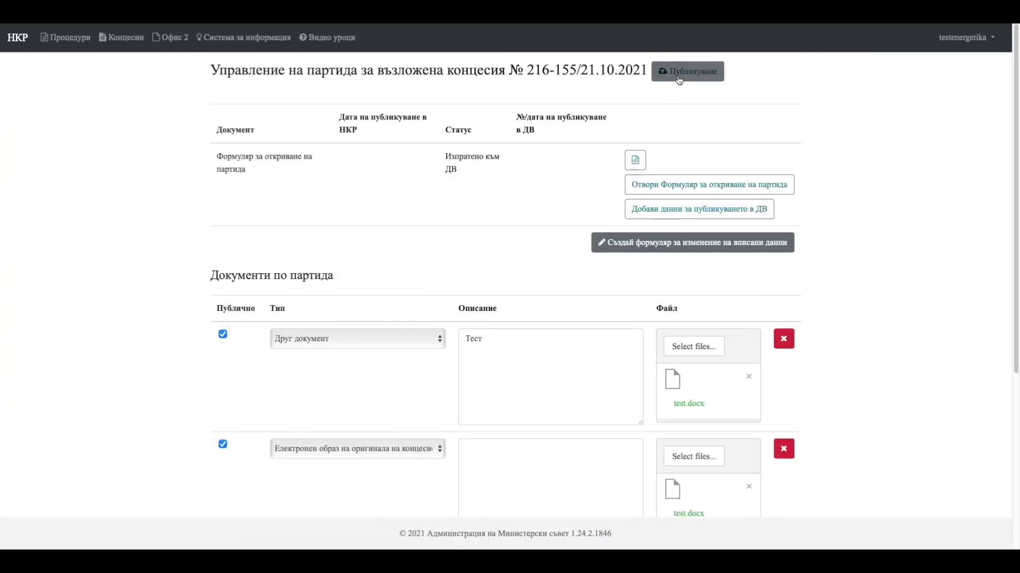
click(530, 160)
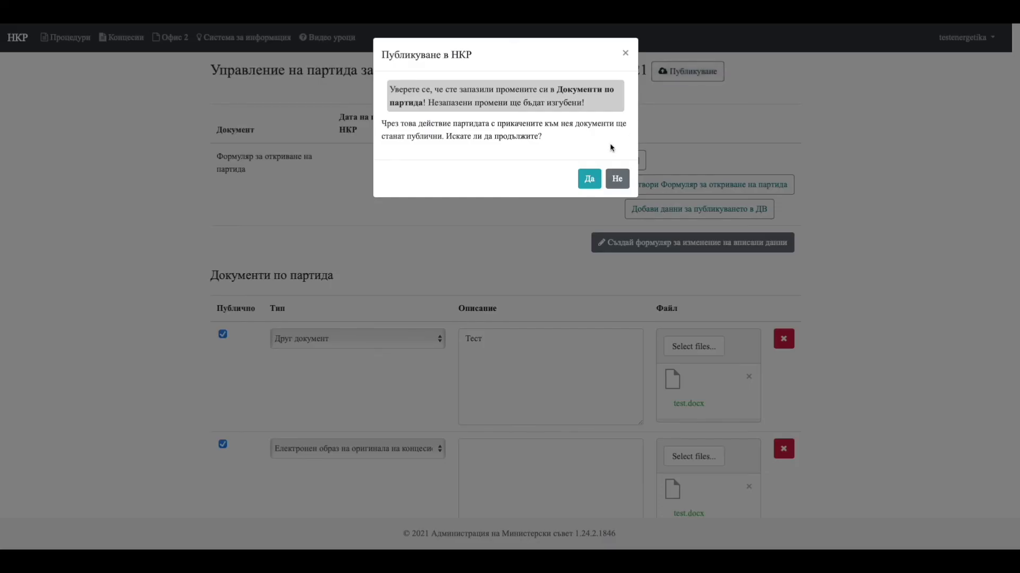
click(593, 181)
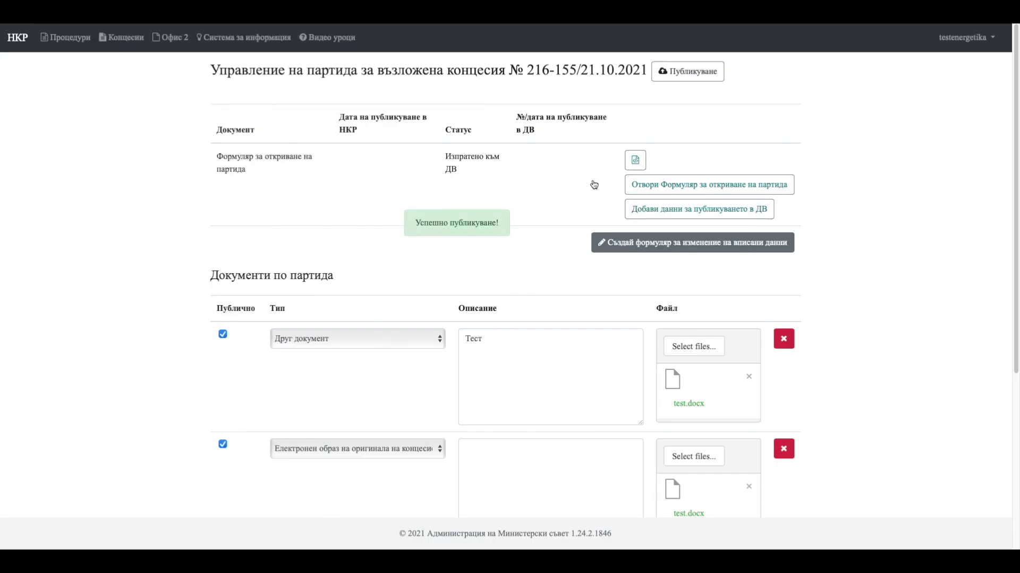